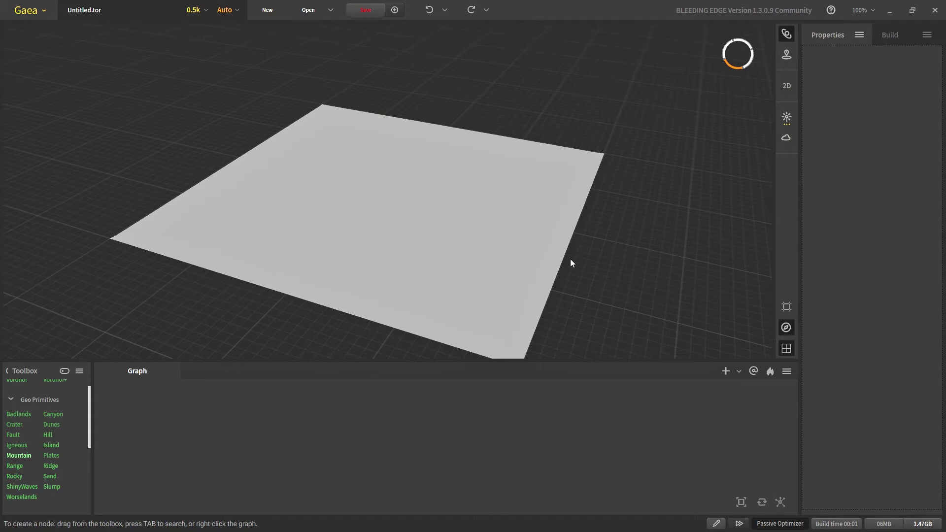
# Step: Add a Worselands primitive to the graph and connect an Erosion node to its output
pyautogui.moveTo(31, 497); pyautogui.dragTo(242, 436)
pyautogui.moveTo(333, 450); pyautogui.dragTo(408, 456)
pyautogui.write('ero')
pyautogui.press('Return')
pyautogui.moveTo(236, 288); pyautogui.dragTo(384, 320)
# Step: Add a Rivers node fed by the Erosion output and line it up beside the Erosion node
pyautogui.moveTo(427, 512); pyautogui.dragTo(340, 483, button='middle')
pyautogui.moveTo(355, 443); pyautogui.dragTo(346, 426)
pyautogui.moveTo(399, 403); pyautogui.dragTo(475, 408)
pyautogui.write('riv')
pyautogui.press('Return')
pyautogui.moveTo(513, 445); pyautogui.dragTo(486, 425)
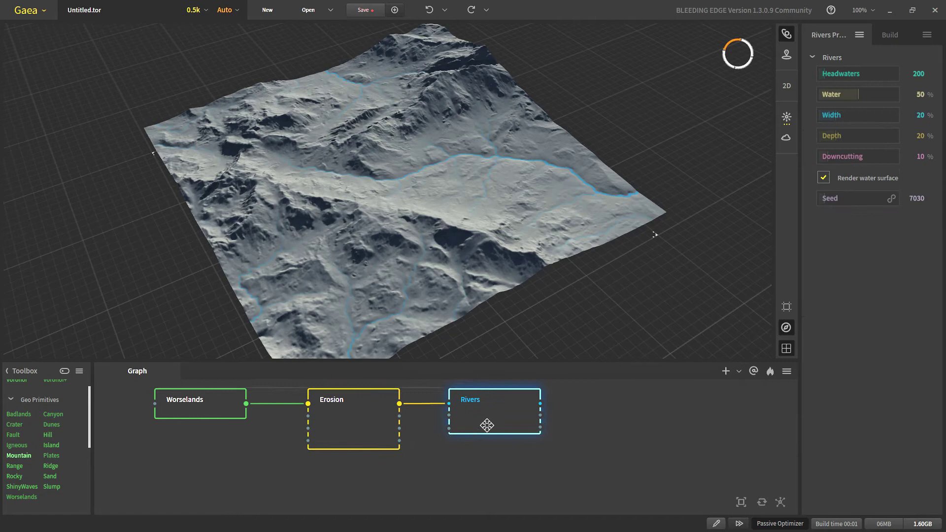
# Step: Try 1 and 2 headwaters on the Rivers node, and restore the value to 200
pyautogui.moveTo(409, 256); pyautogui.dragTo(337, 261)
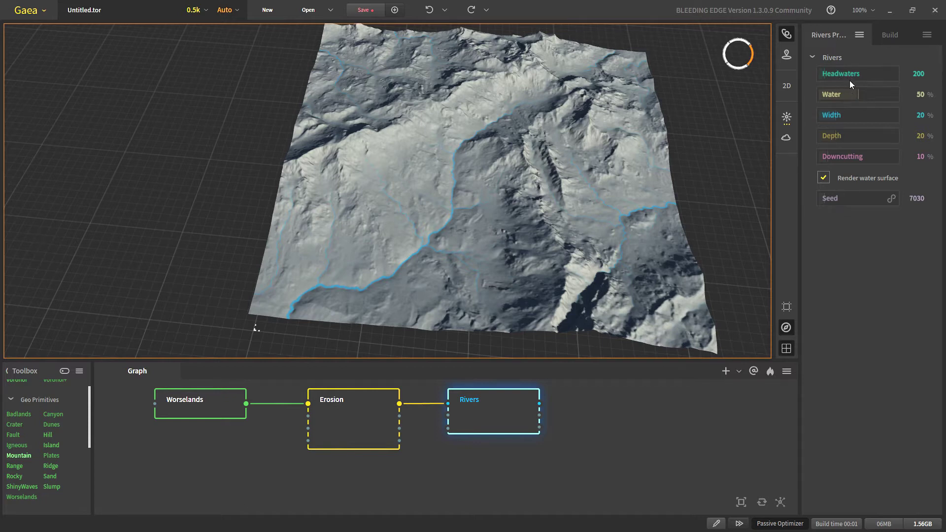
pyautogui.click(874, 78)
pyautogui.write('1')
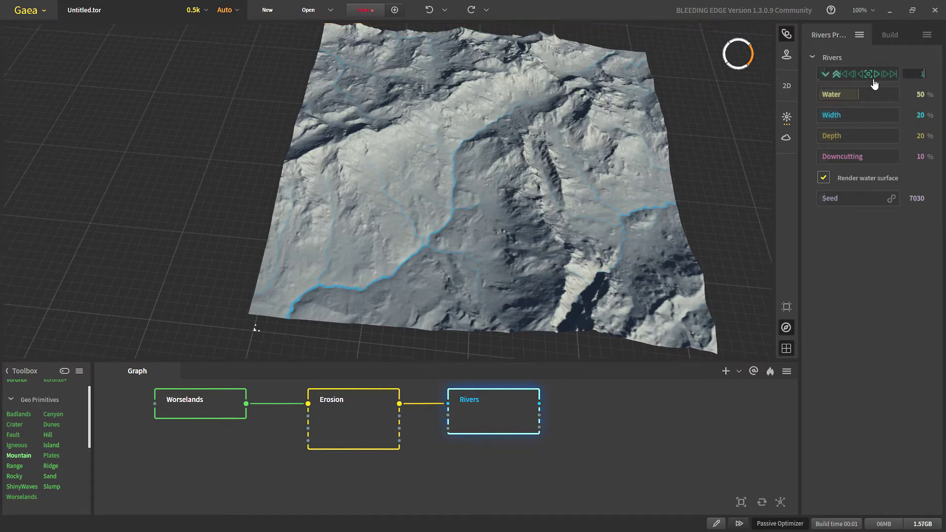
pyautogui.press('Return')
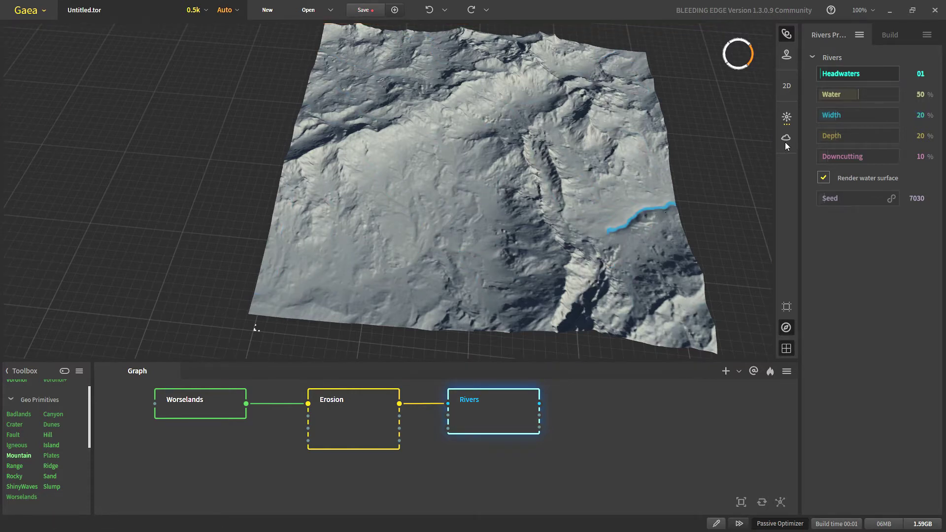
pyautogui.click(915, 74)
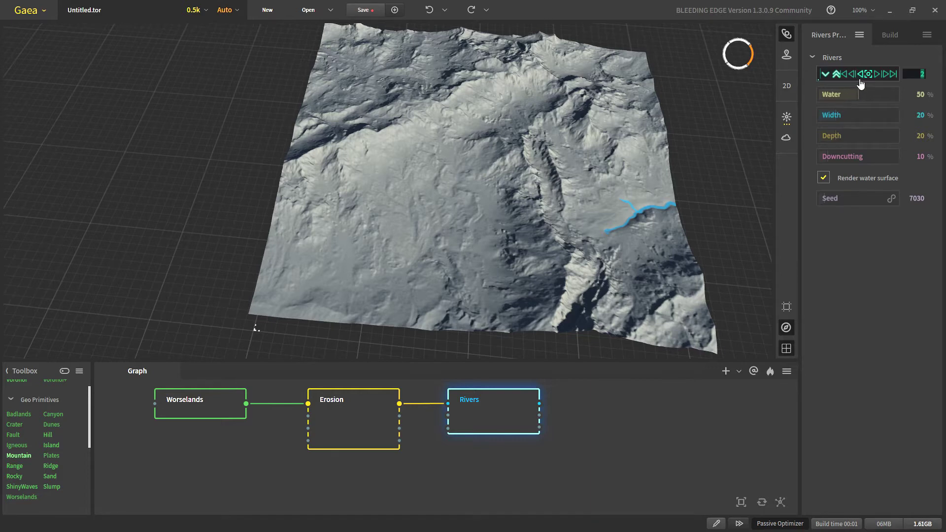
pyautogui.click(867, 75)
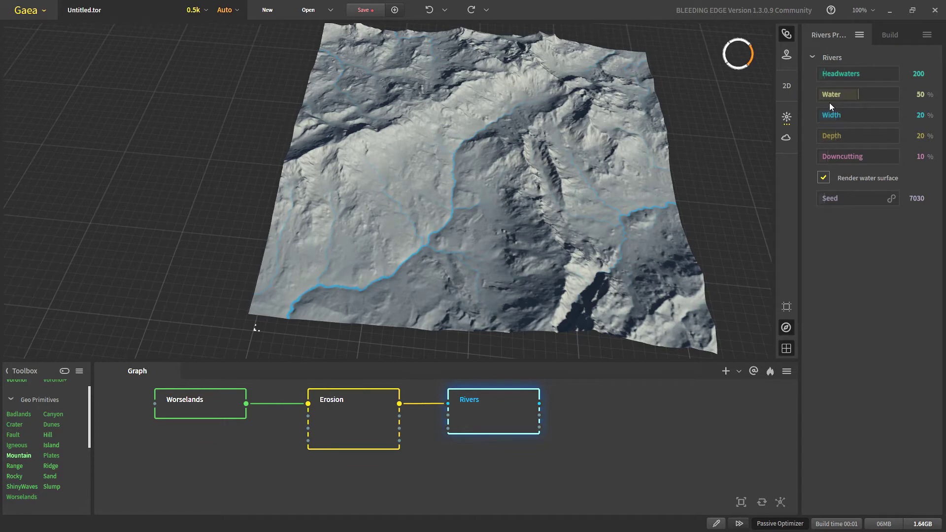
# Step: Try the Rivers node's Water at 97% and 8%, and settle on 53%
pyautogui.click(894, 95)
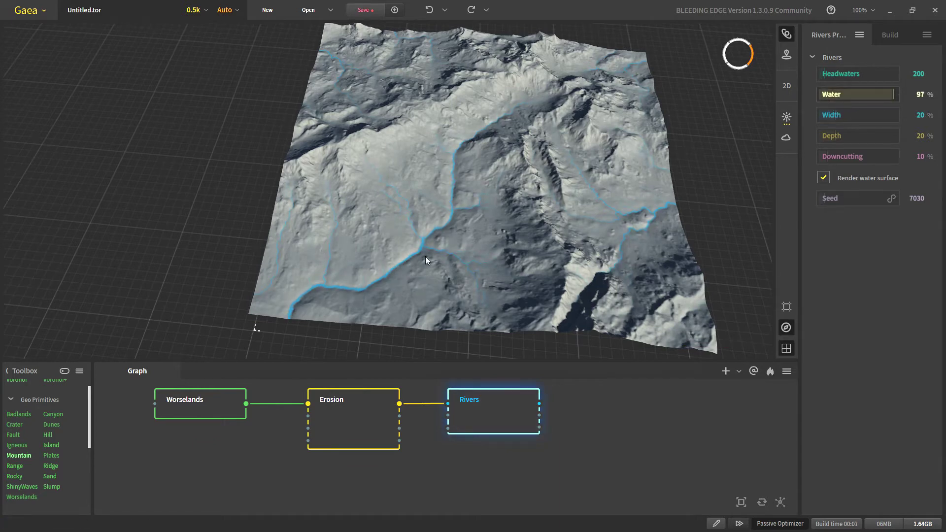
pyautogui.click(829, 96)
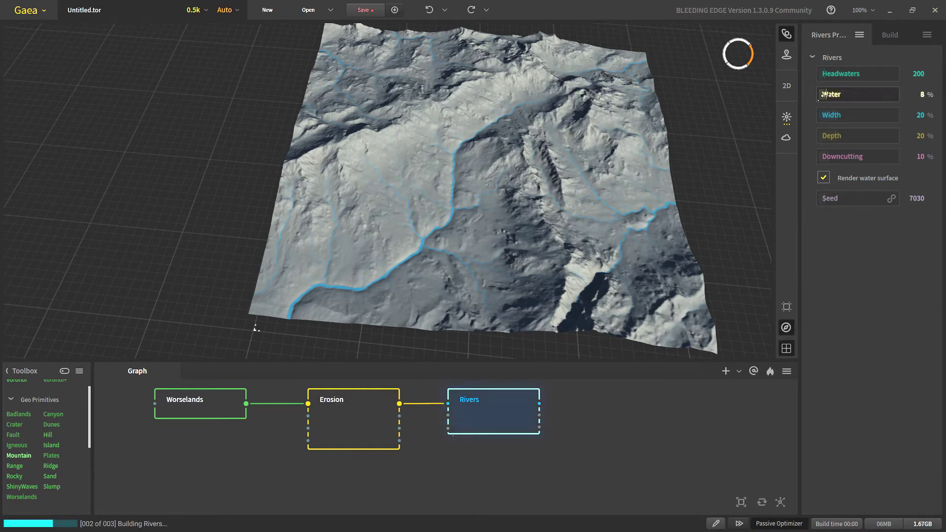
pyautogui.click(860, 94)
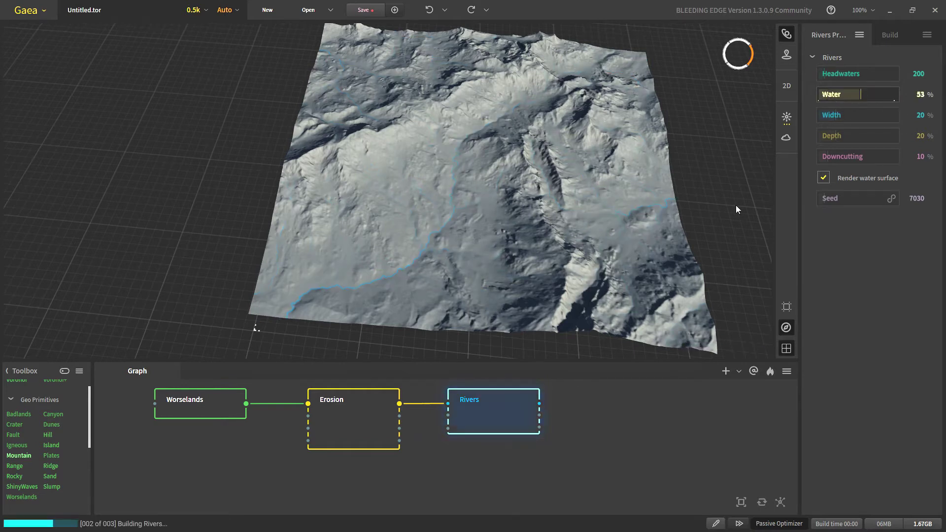
# Step: Set the Rivers node's Width to 94%
pyautogui.scroll(5, 430, 180)
pyautogui.scroll(-3, 431, 173)
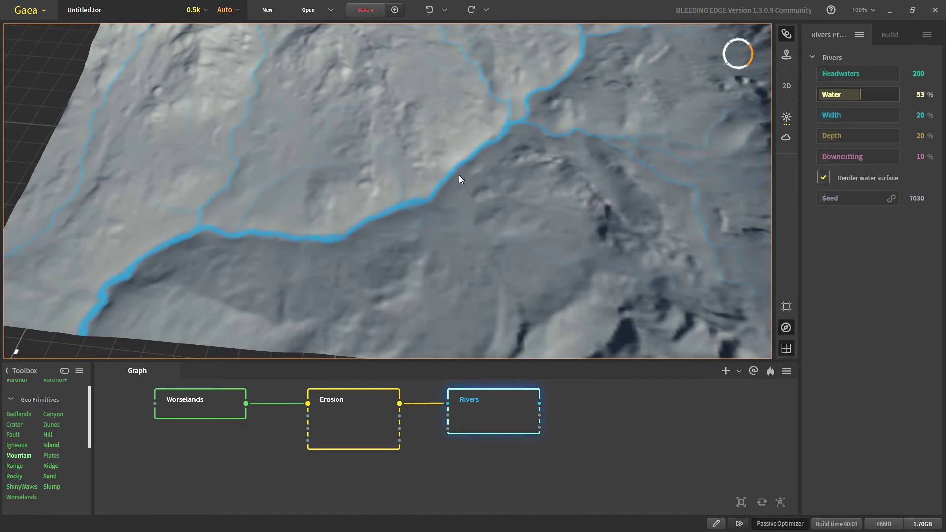
pyautogui.click(892, 118)
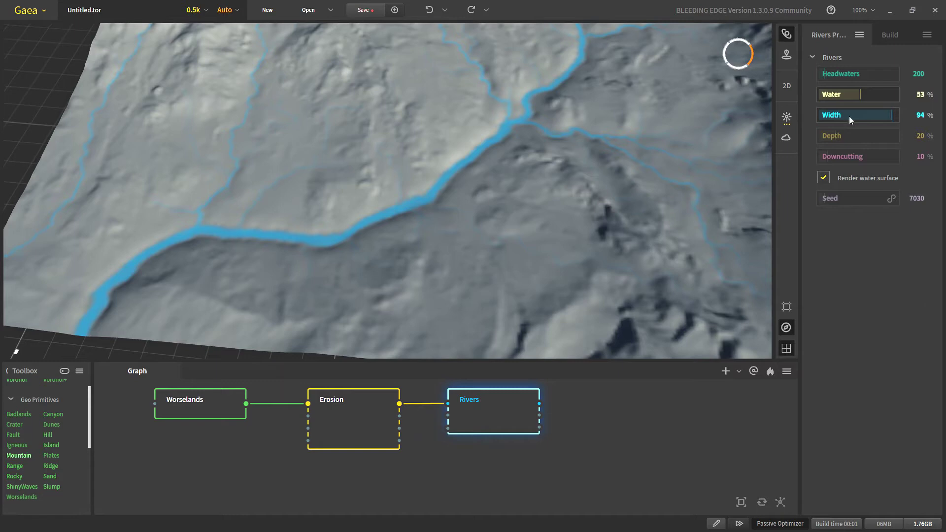
# Step: Try the Rivers node's Downcutting at 48% and 71%, and settle on 4%
pyautogui.moveTo(465, 235); pyautogui.dragTo(465, 180)
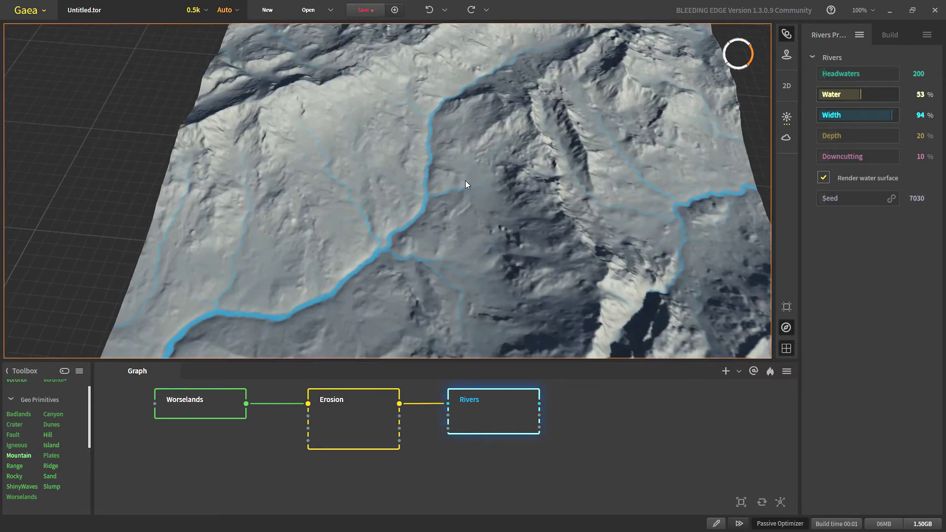
pyautogui.click(857, 159)
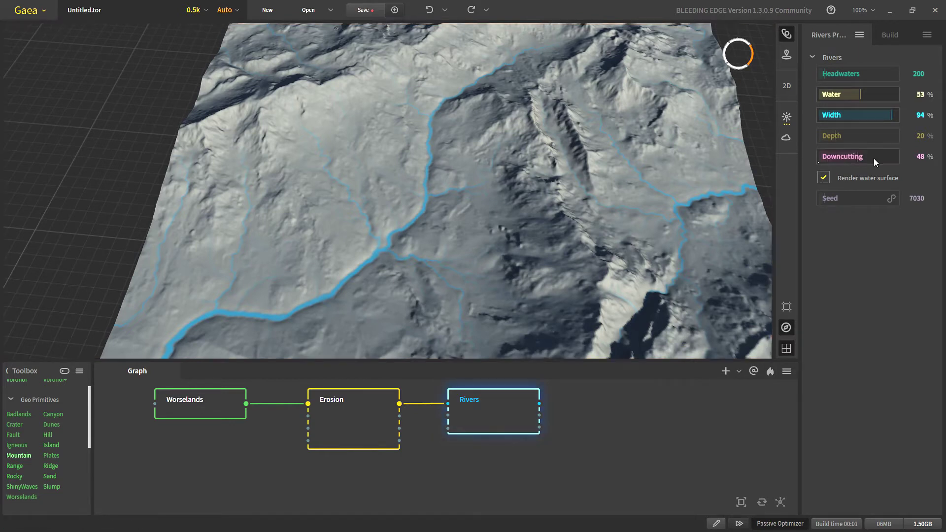
pyautogui.moveTo(409, 262); pyautogui.dragTo(459, 211, button='middle')
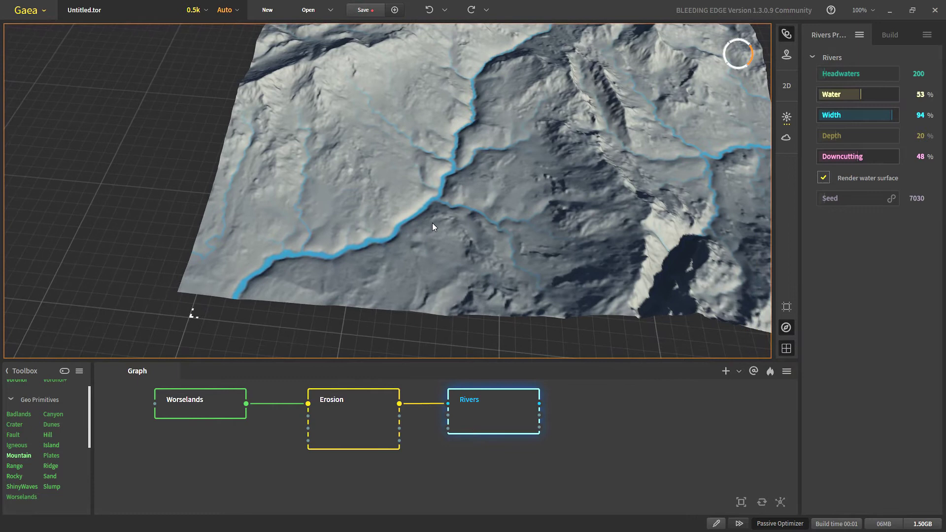
pyautogui.click(878, 158)
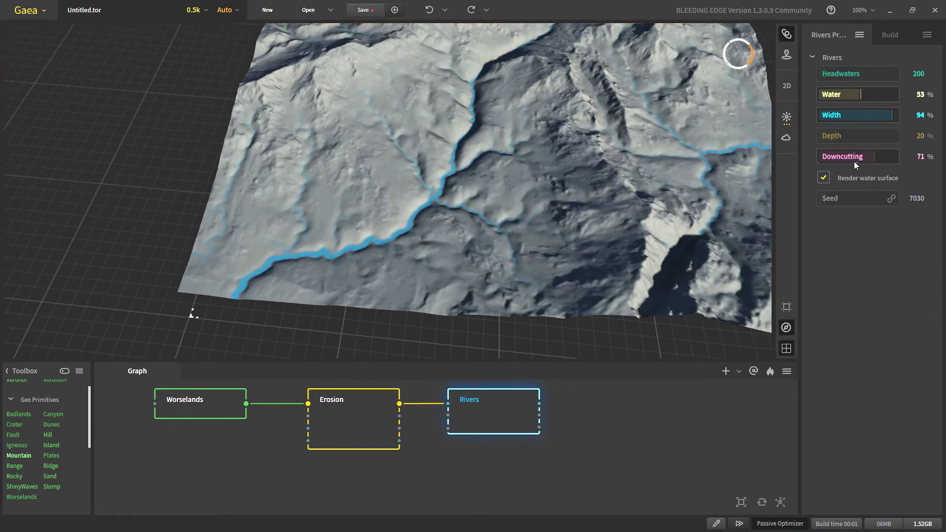
pyautogui.moveTo(366, 97); pyautogui.dragTo(363, 121, button='middle')
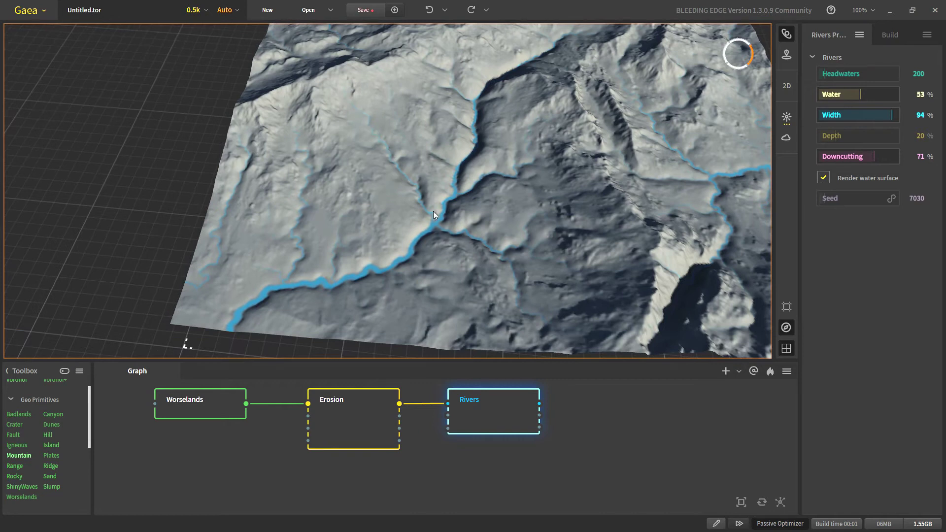
pyautogui.click(821, 159)
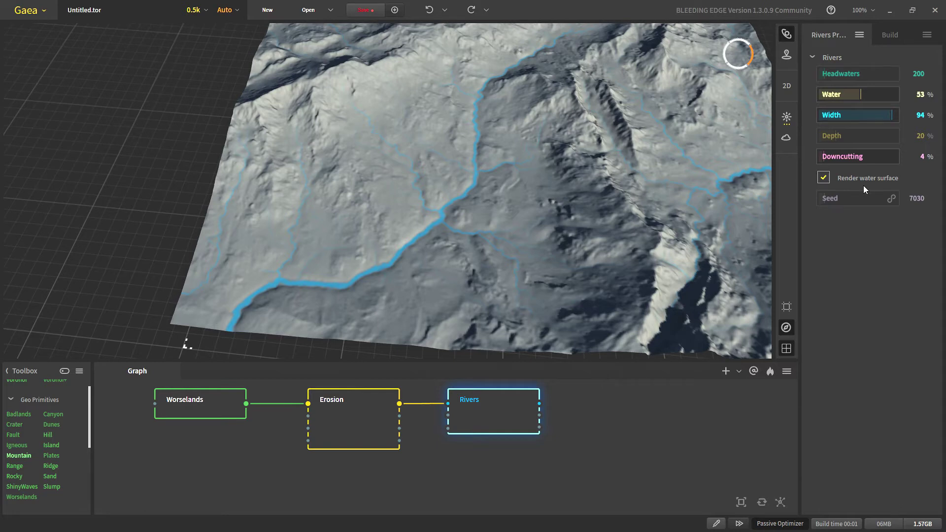
# Step: Feed the Rivers node's Depth output into a new Fx node and turn on its Lv effect
pyautogui.moveTo(542, 403); pyautogui.dragTo(635, 397)
pyautogui.click(542, 417)
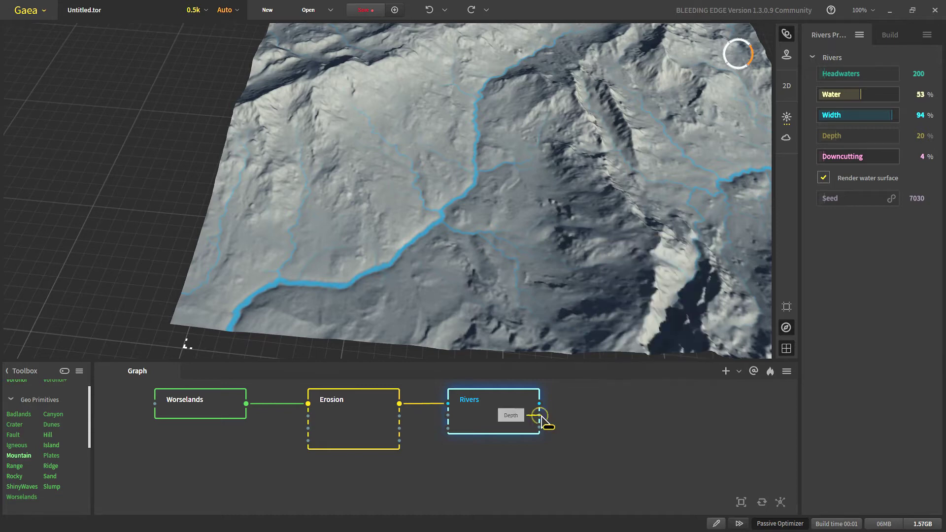
pyautogui.moveTo(541, 415); pyautogui.dragTo(596, 416)
pyautogui.write('fx')
pyautogui.click(658, 452)
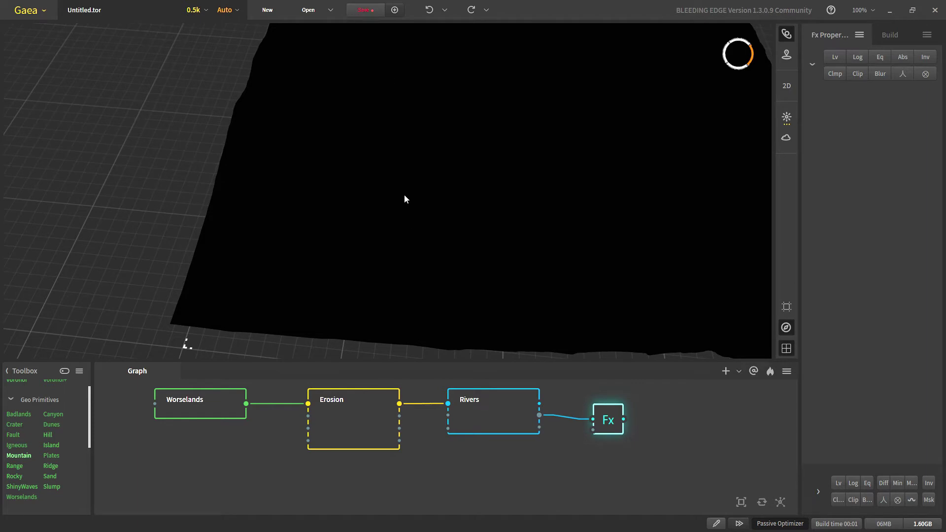
pyautogui.click(836, 54)
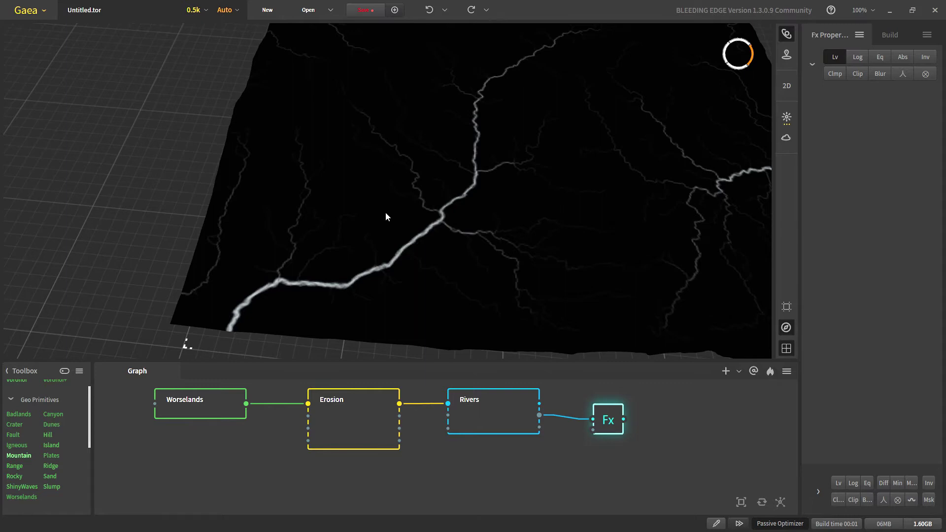
# Step: Connect the Rivers node's lowest output to the Fx node in place of the Depth output
pyautogui.moveTo(454, 196); pyautogui.dragTo(469, 189, button='right')
pyautogui.moveTo(414, 209); pyautogui.dragTo(427, 239)
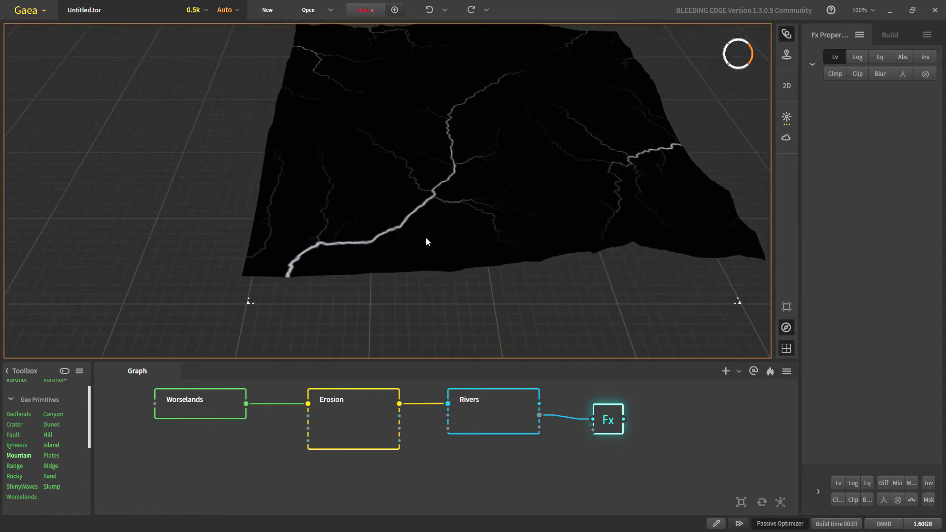
pyautogui.scroll(2, 433, 232)
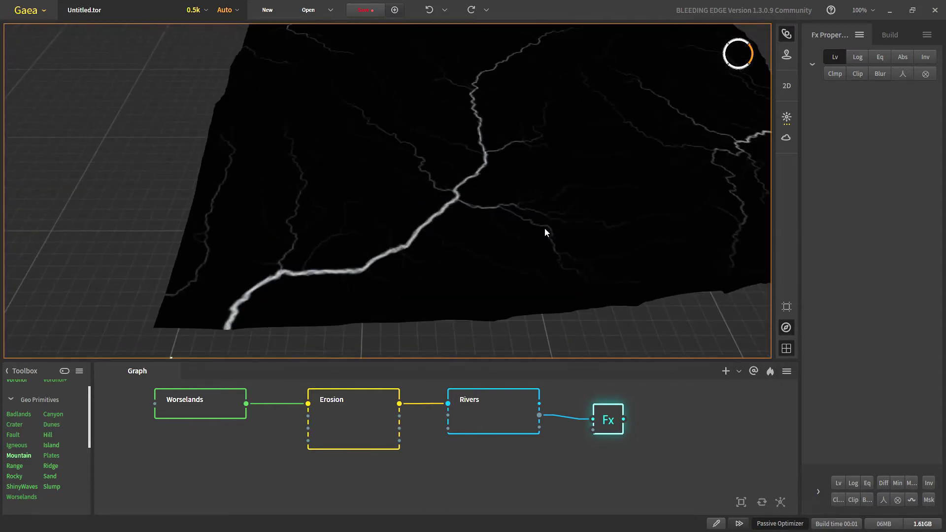
pyautogui.moveTo(539, 427); pyautogui.dragTo(596, 421)
pyautogui.click(605, 418)
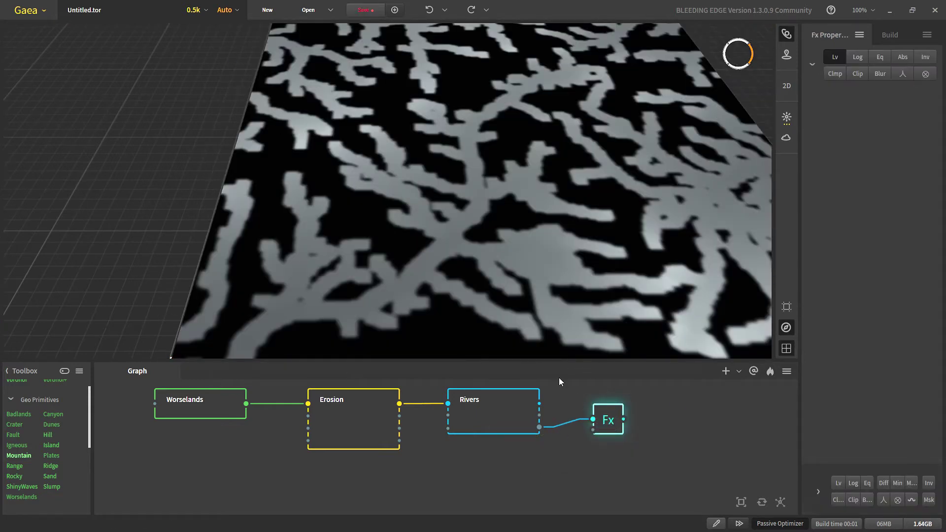
# Step: Show the Fx node as terrain instead of a mask and inspect its shape in the 3D view
pyautogui.rightClick(606, 416)
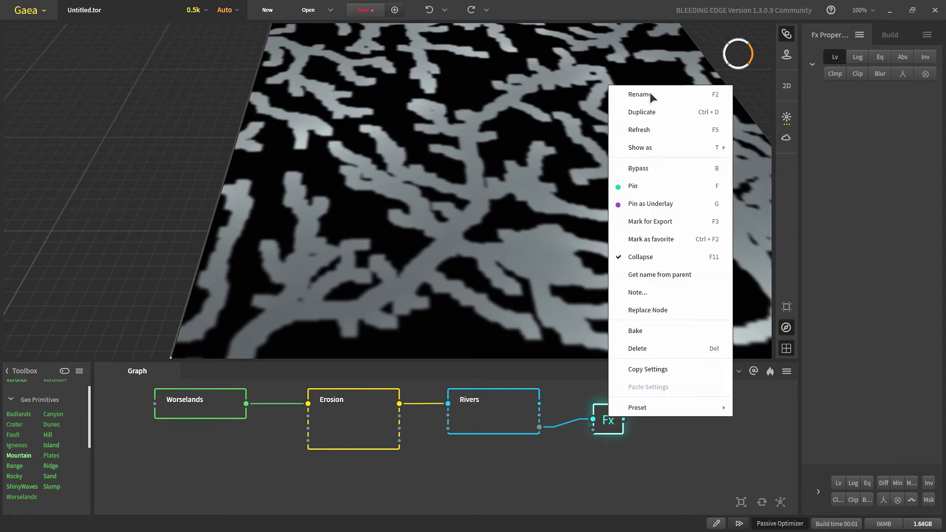
pyautogui.moveTo(667, 146)
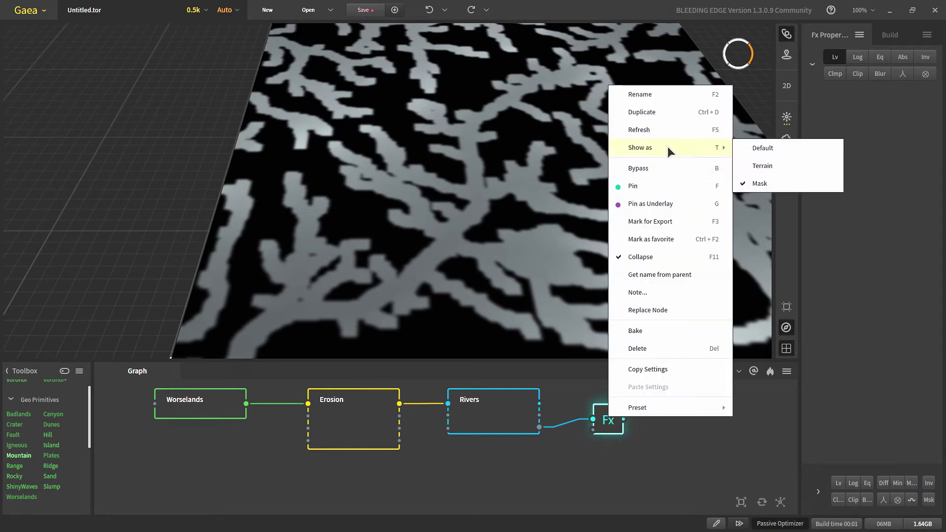
pyautogui.click(763, 165)
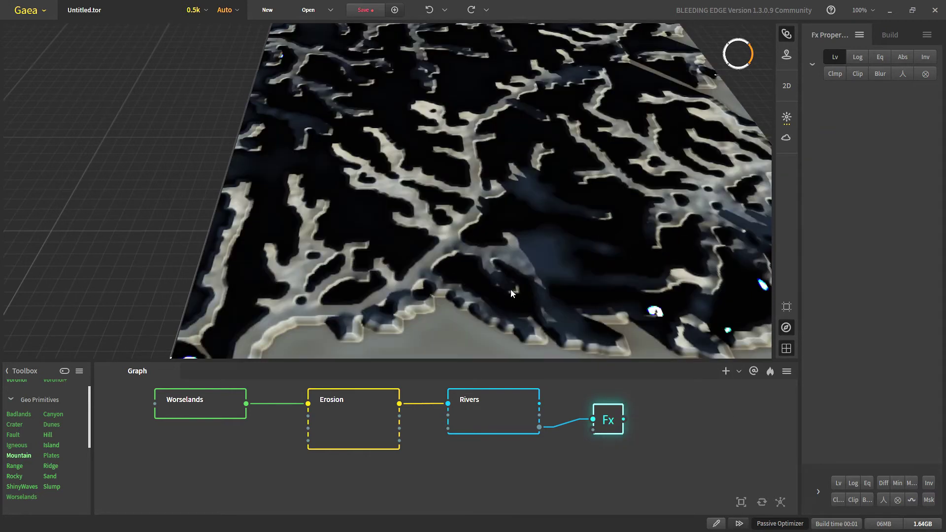
pyautogui.click(536, 422)
pyautogui.click(613, 425)
pyautogui.scroll(-5, 454, 239)
pyautogui.scroll(3, 439, 217)
pyautogui.moveTo(439, 217); pyautogui.dragTo(433, 237)
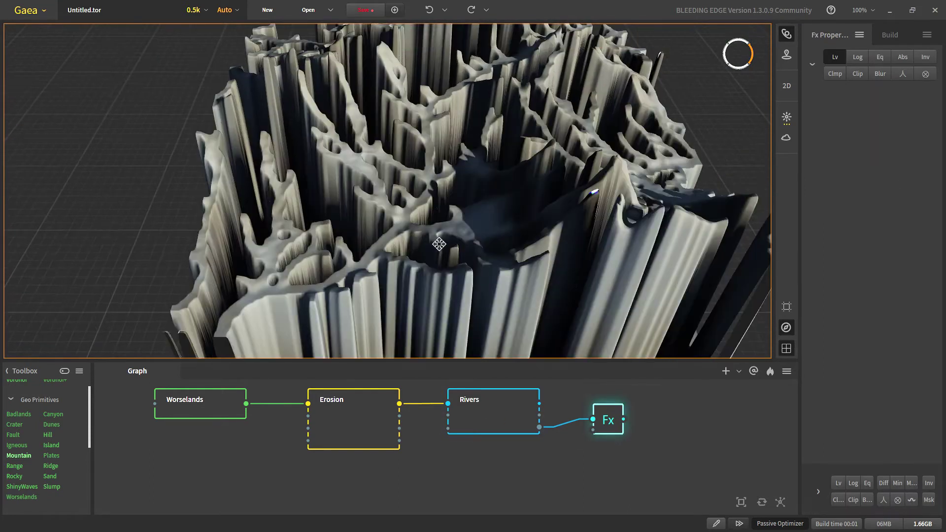
pyautogui.scroll(-2, 454, 252)
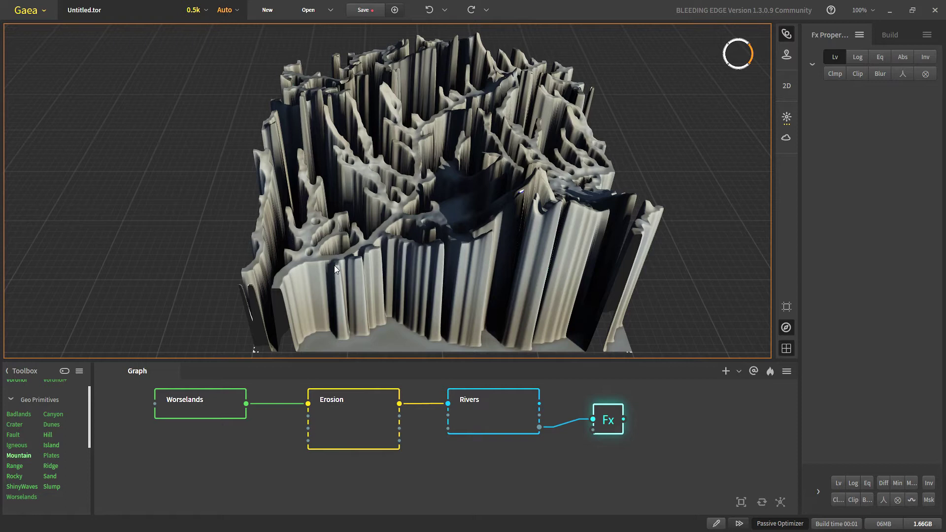
# Step: Place the Fx node below the Rivers node and merge the main Rivers output with the Fx output in a Combine node
pyautogui.moveTo(607, 424); pyautogui.dragTo(585, 454)
pyautogui.click(513, 415)
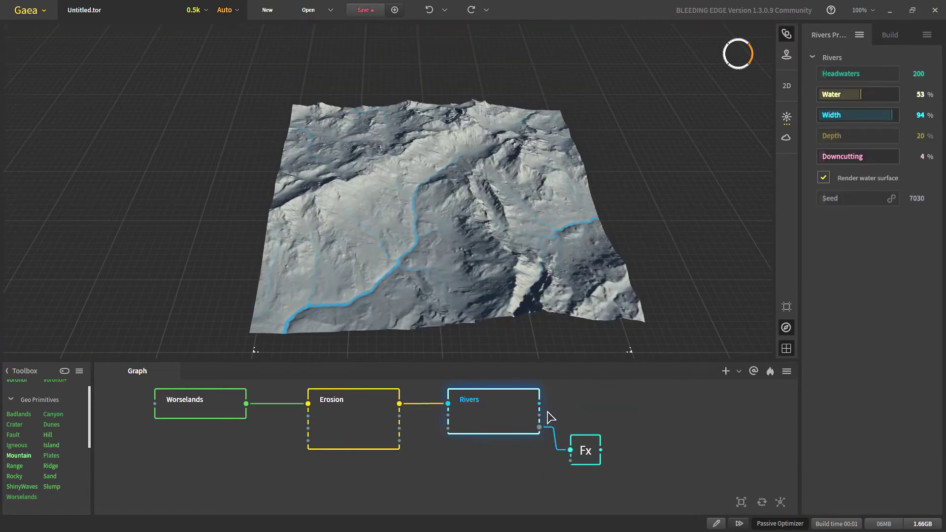
pyautogui.moveTo(539, 404); pyautogui.dragTo(601, 450)
pyautogui.click(718, 425)
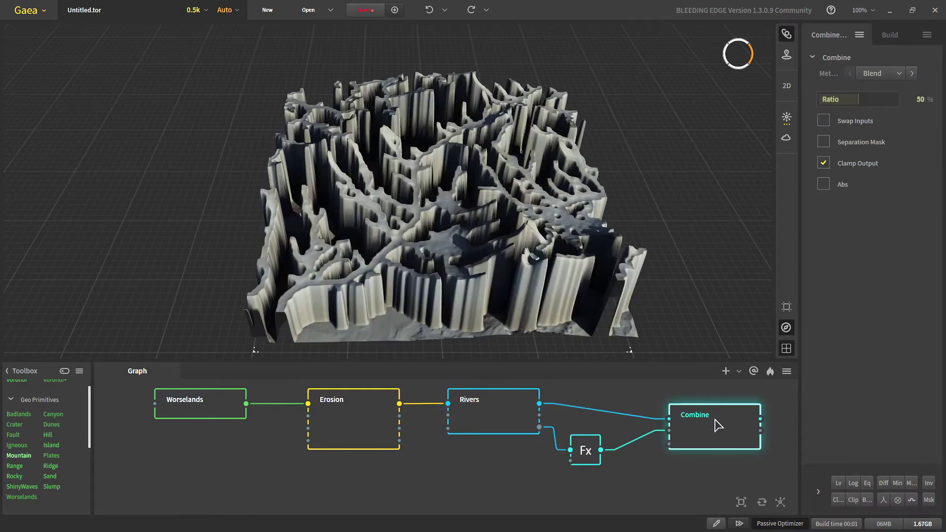
# Step: Set the Combine node's method to Max with a ratio of 100%
pyautogui.click(880, 73)
pyautogui.click(878, 186)
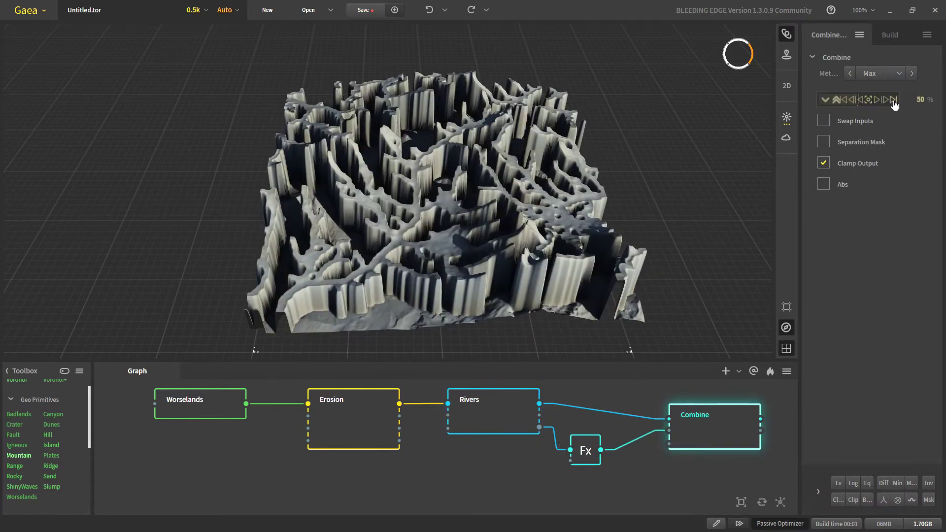
pyautogui.click(894, 101)
# Step: Turn off the Lv effect on the Fx node
pyautogui.click(585, 449)
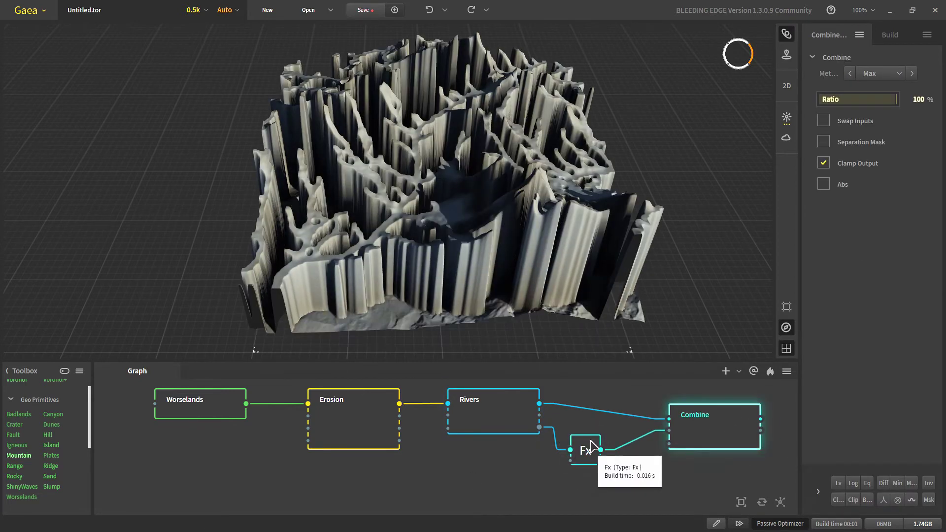
pyautogui.click(590, 442)
pyautogui.click(835, 57)
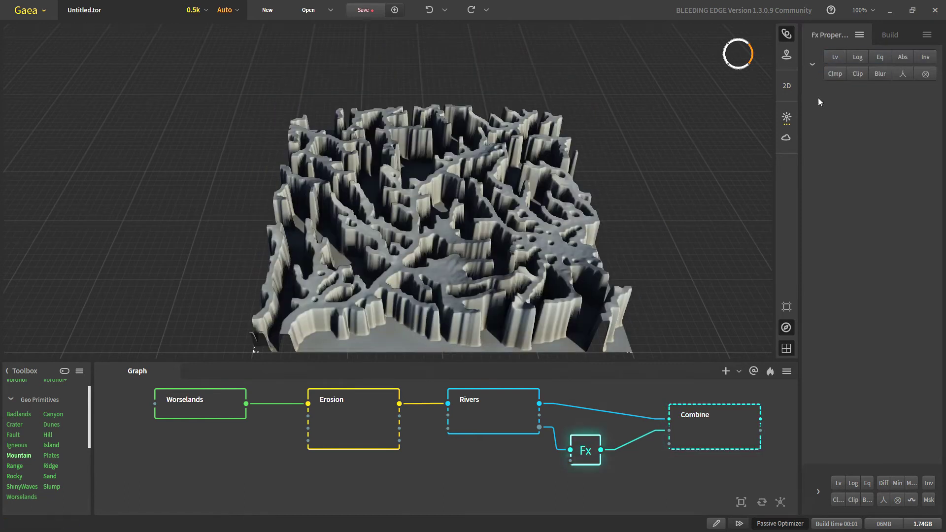
# Step: With the Combine node pinned for preview, enable the Fx node's Multiplier and set it to 1.15
pyautogui.moveTo(482, 283); pyautogui.dragTo(415, 335, button='middle')
pyautogui.scroll(3, 492, 253)
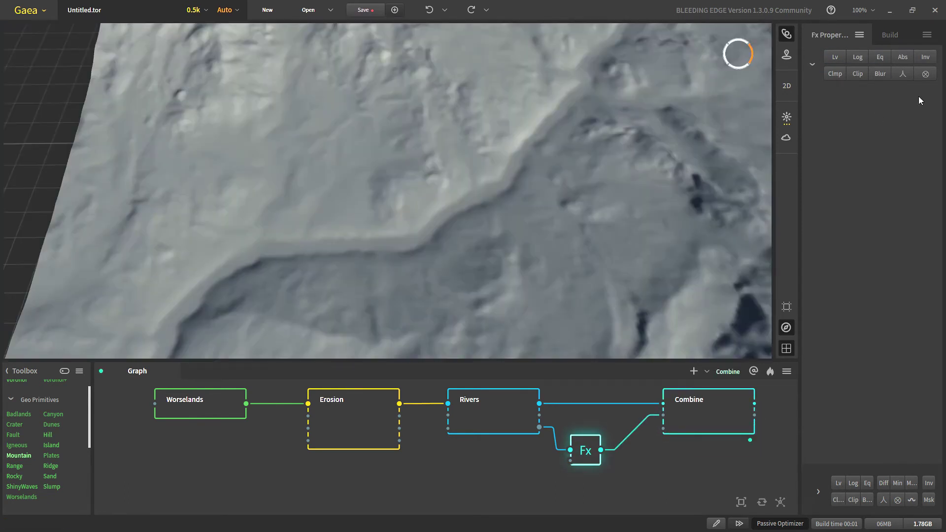
pyautogui.click(925, 73)
pyautogui.moveTo(841, 97)
pyautogui.mouseDown()
pyautogui.moveTo(856, 97)
pyautogui.moveTo(836, 97)
pyautogui.mouseUp()
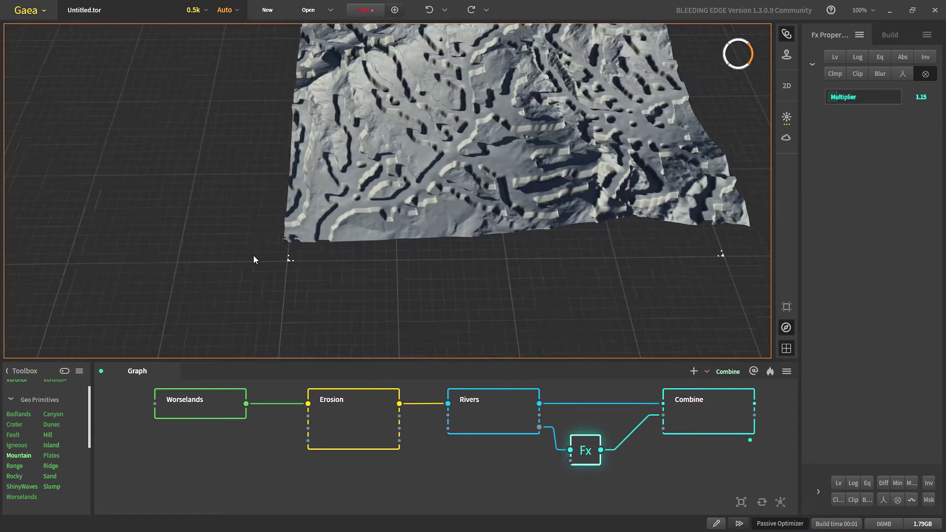
# Step: Delete the Combine and Fx nodes, leaving Rivers as the last node in the chain, and select Rivers
pyautogui.moveTo(253, 259); pyautogui.dragTo(207, 340, button='middle')
pyautogui.scroll(-3, 360, 314)
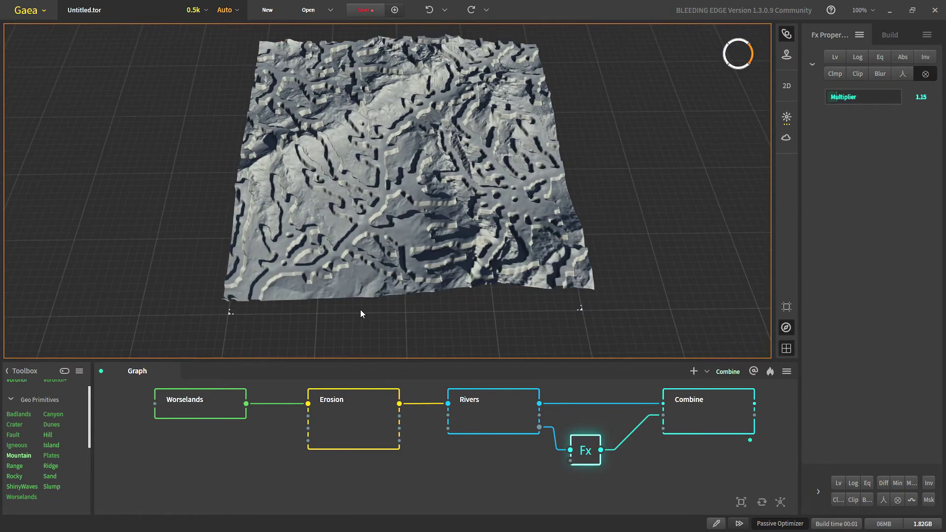
pyautogui.scroll(-1, 546, 439)
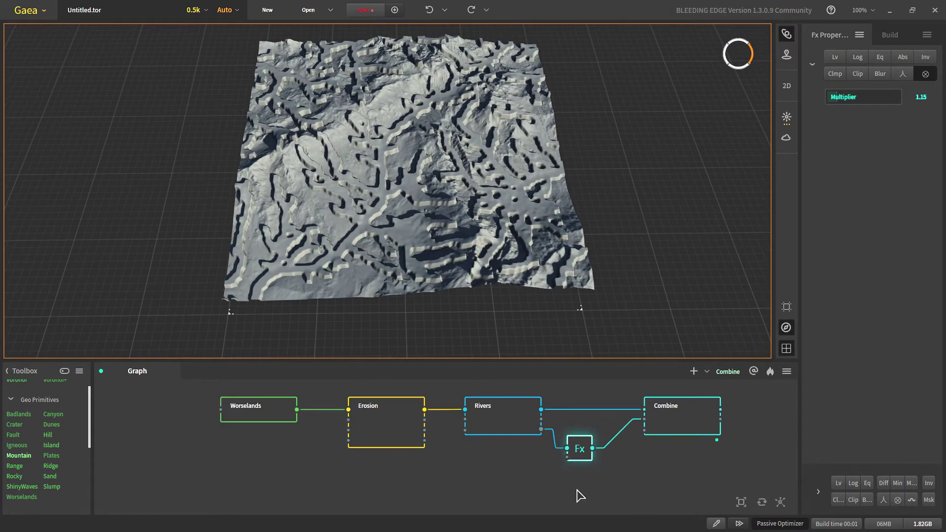
pyautogui.moveTo(579, 486); pyautogui.dragTo(691, 403)
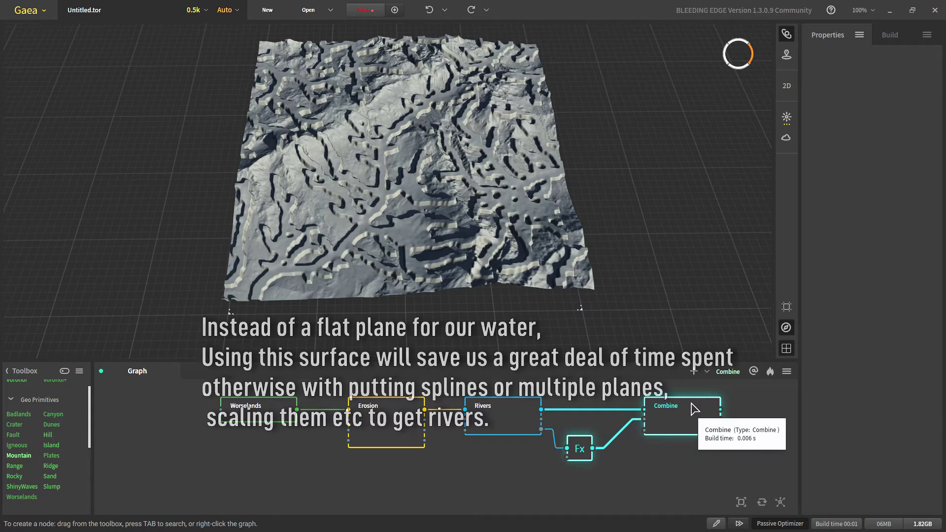
pyautogui.click(682, 432)
pyautogui.press('Delete')
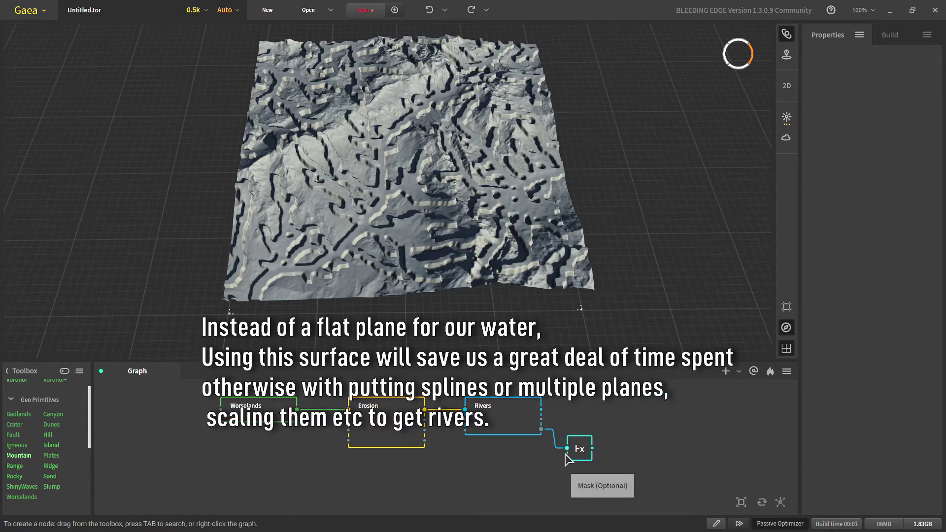
pyautogui.click(579, 449)
pyautogui.press('Delete')
pyautogui.click(529, 430)
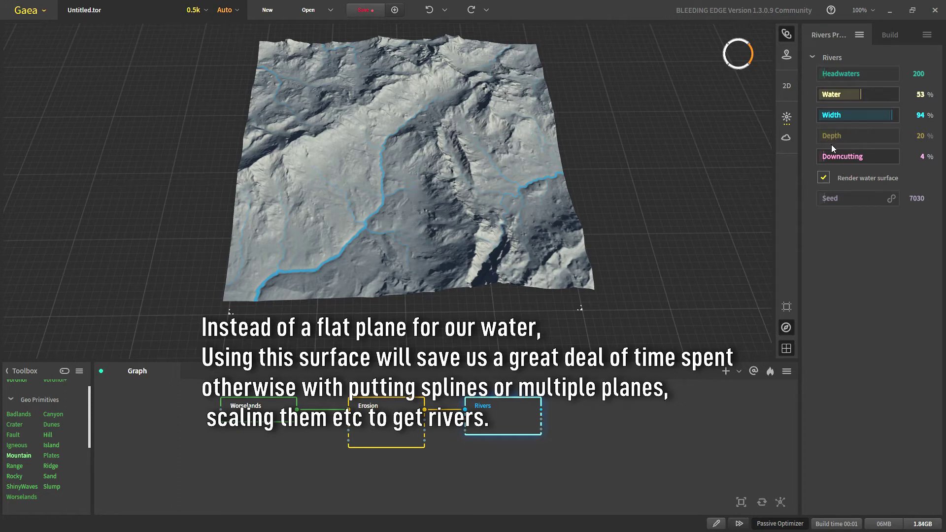
pyautogui.scroll(4, 589, 420)
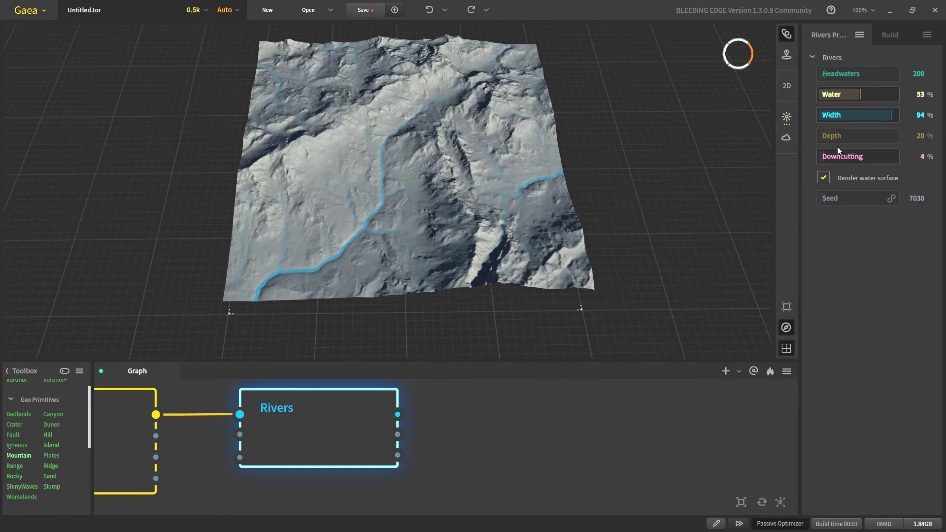
pyautogui.rightClick(570, 437)
pyautogui.write('fx')
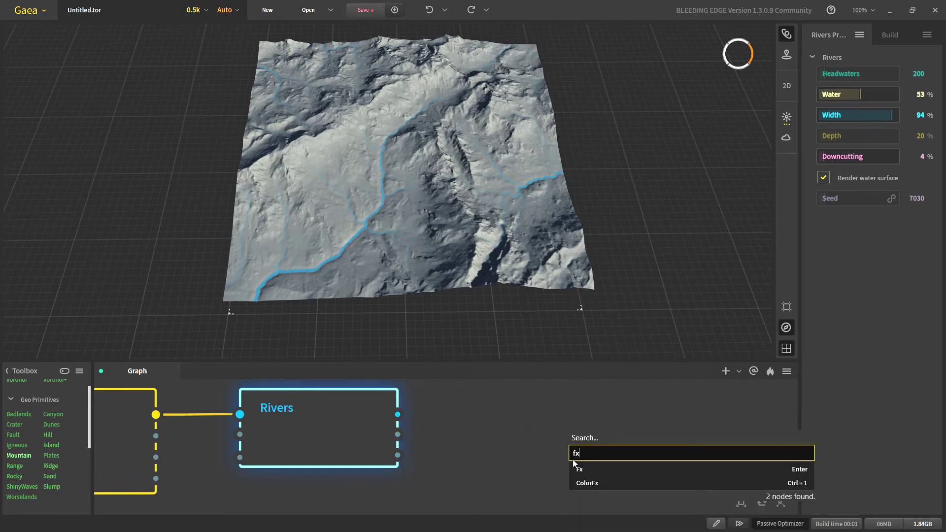
pyautogui.click(590, 480)
pyautogui.press('Delete')
# Step: Create an Fx node from the Rivers node's second output and enable its Eq effect
pyautogui.moveTo(398, 435); pyautogui.dragTo(496, 430)
pyautogui.write('f')
pyautogui.click(521, 465)
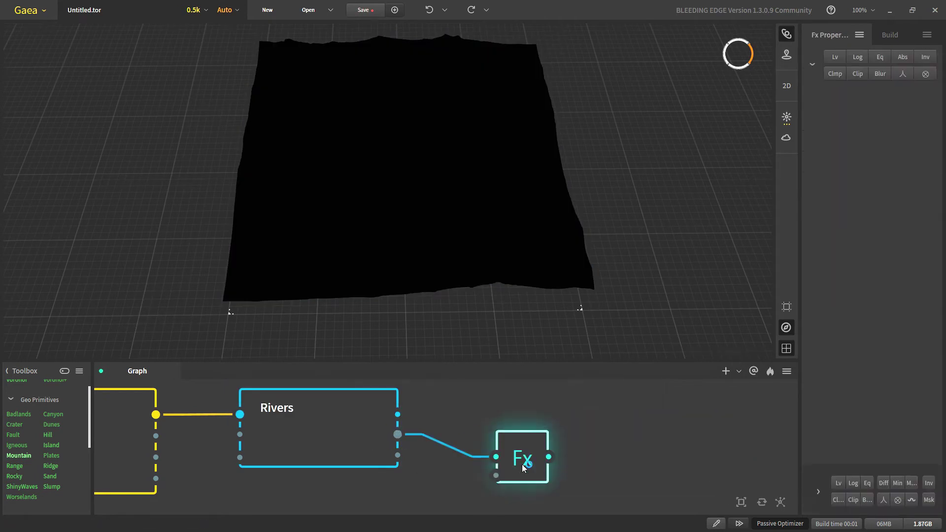
pyautogui.moveTo(522, 464); pyautogui.dragTo(508, 449)
pyautogui.click(878, 59)
pyautogui.moveTo(298, 287); pyautogui.dragTo(359, 241, button='middle')
pyautogui.scroll(5, 352, 241)
pyautogui.moveTo(351, 241); pyautogui.dragTo(470, 436)
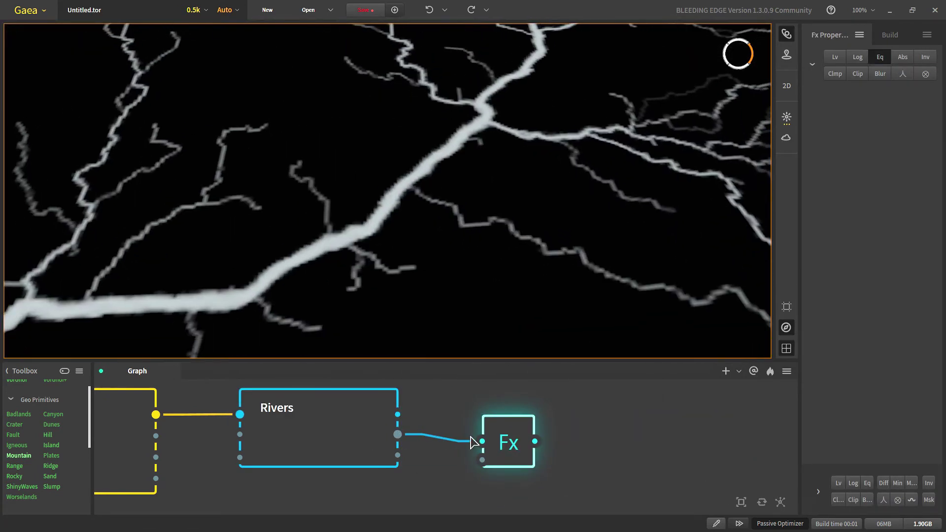
# Step: With the Fx node pinned for preview, set the Rivers node's Depth to 84%
pyautogui.click(320, 436)
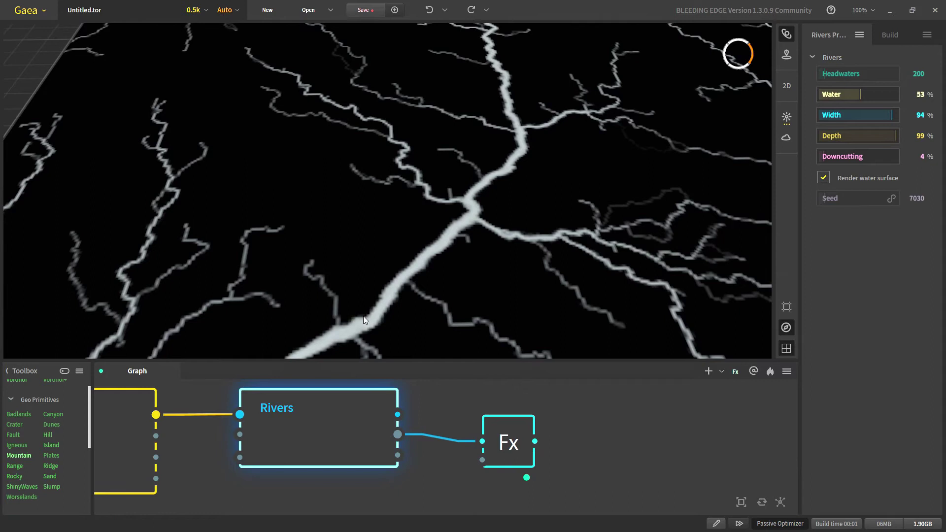
pyautogui.click(883, 136)
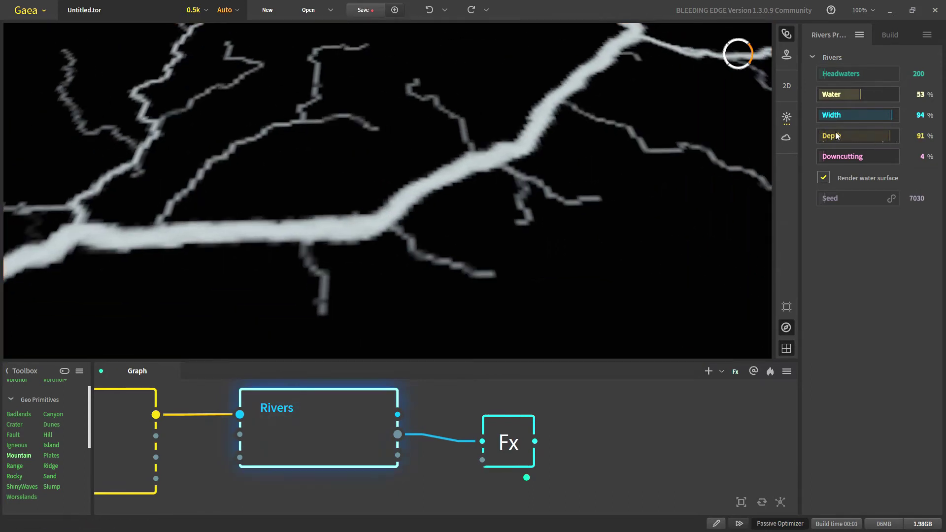
pyautogui.moveTo(838, 136); pyautogui.dragTo(884, 136)
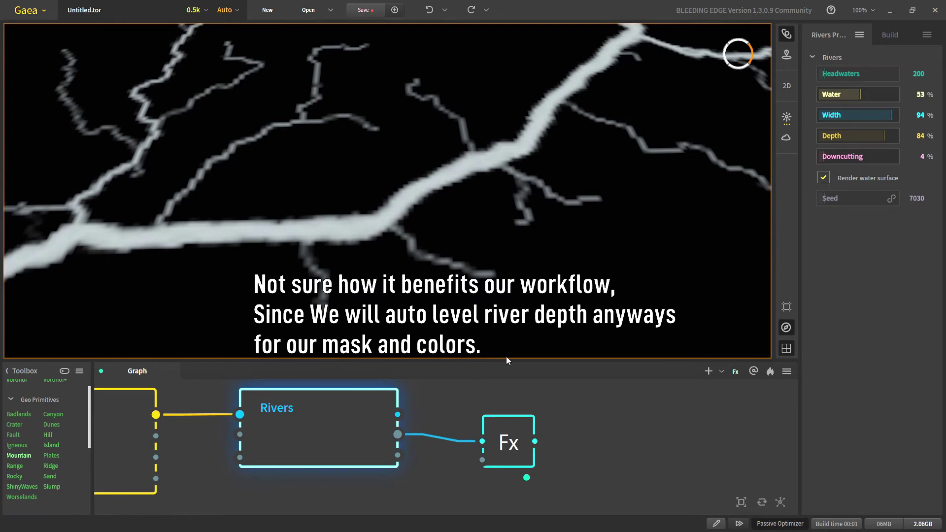
# Step: Delete the Fx node and inspect the Rivers node's river channels on the terrain
pyautogui.moveTo(455, 418); pyautogui.dragTo(574, 458)
pyautogui.press('Delete')
pyautogui.click(353, 434)
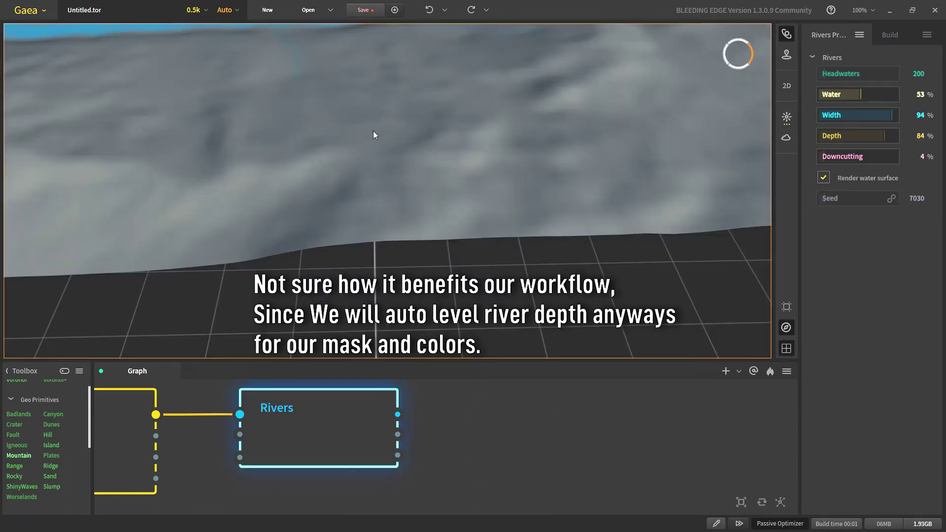
pyautogui.moveTo(373, 131); pyautogui.dragTo(391, 173)
pyautogui.scroll(-5, 396, 176)
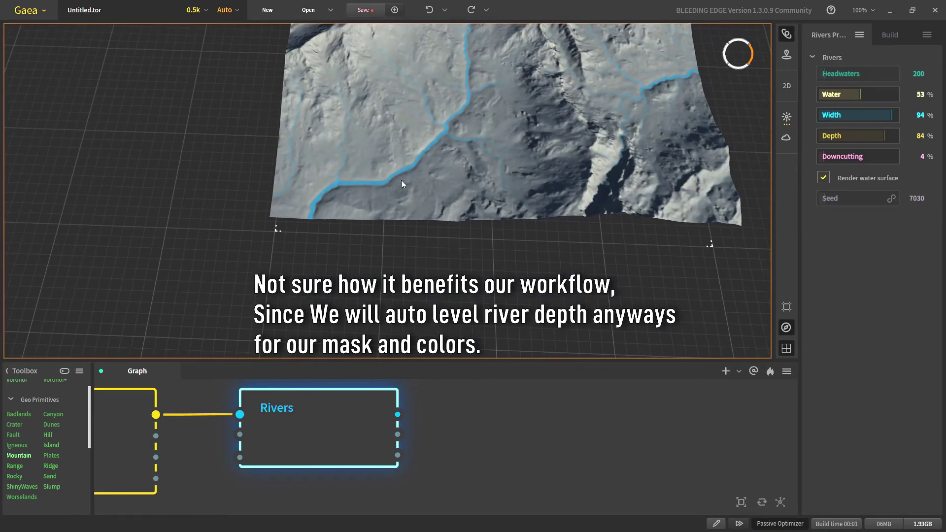
pyautogui.scroll(5, 401, 197)
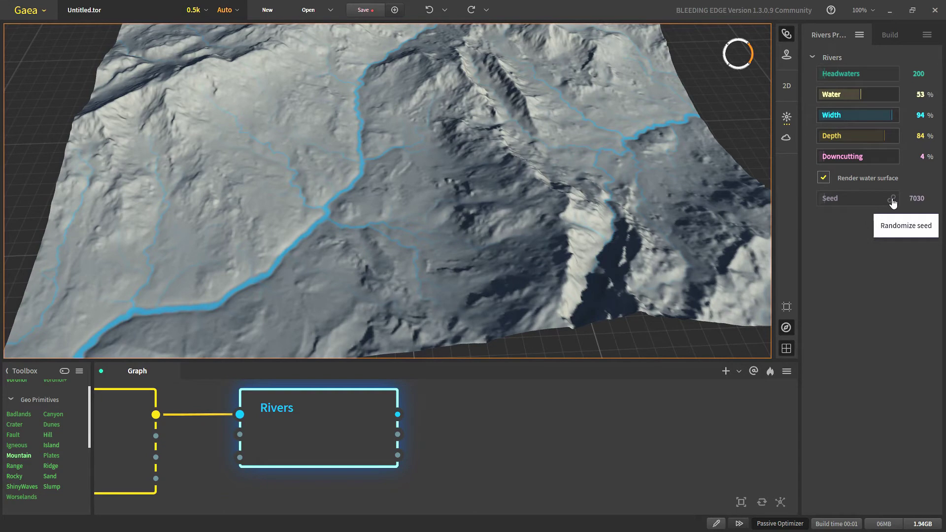
# Step: Turn off Render water surface on the Rivers node and set its Seed to 77841
pyautogui.click(823, 178)
pyautogui.scroll(-5, 341, 279)
pyautogui.scroll(3, 345, 278)
pyautogui.moveTo(341, 279); pyautogui.dragTo(361, 268, button='middle')
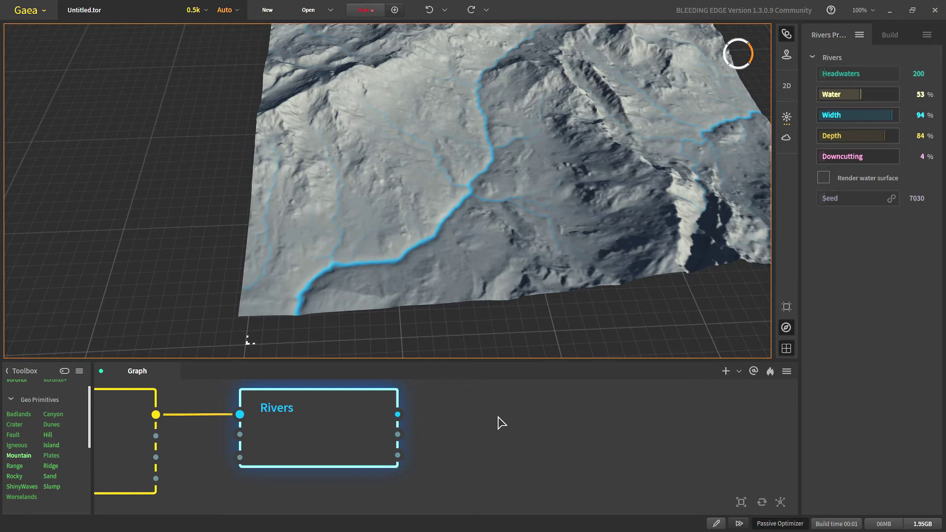
pyautogui.click(838, 199)
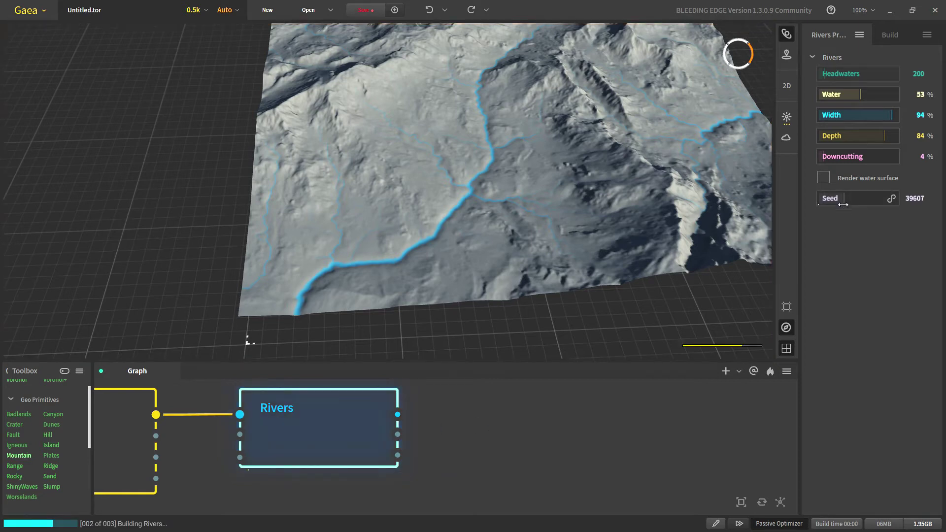
pyautogui.click(867, 197)
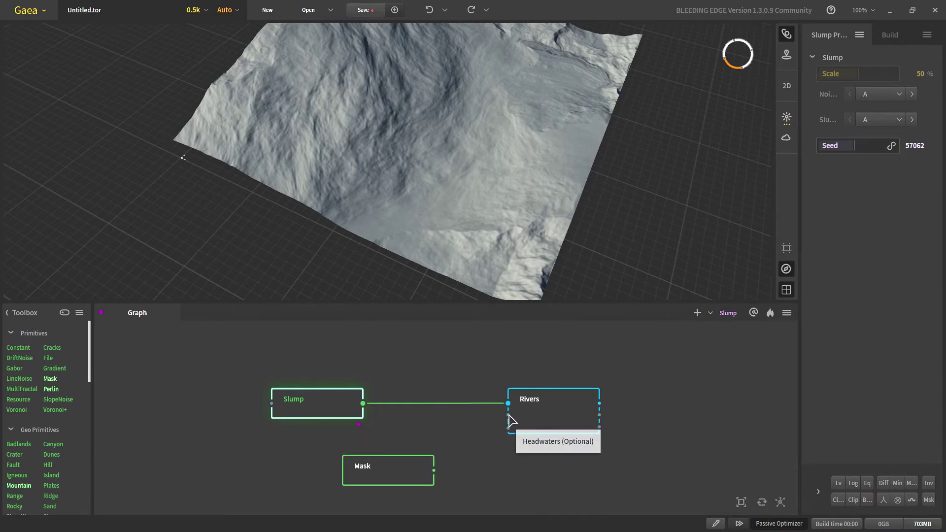
# Step: In the Slump graph, connect the Mask node's output to the Rivers node's Headwaters input and display the painted mask
pyautogui.click(386, 477)
pyautogui.moveTo(434, 470); pyautogui.dragTo(507, 415)
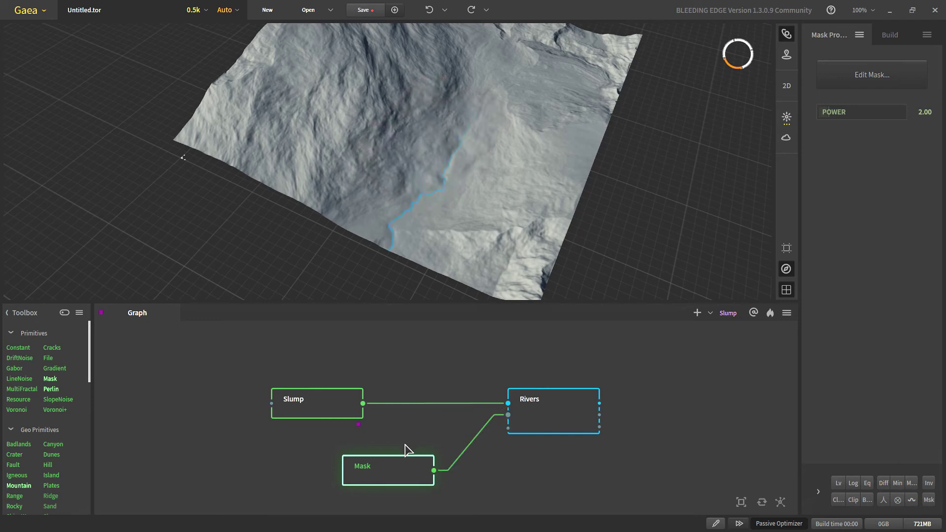
pyautogui.click(419, 471)
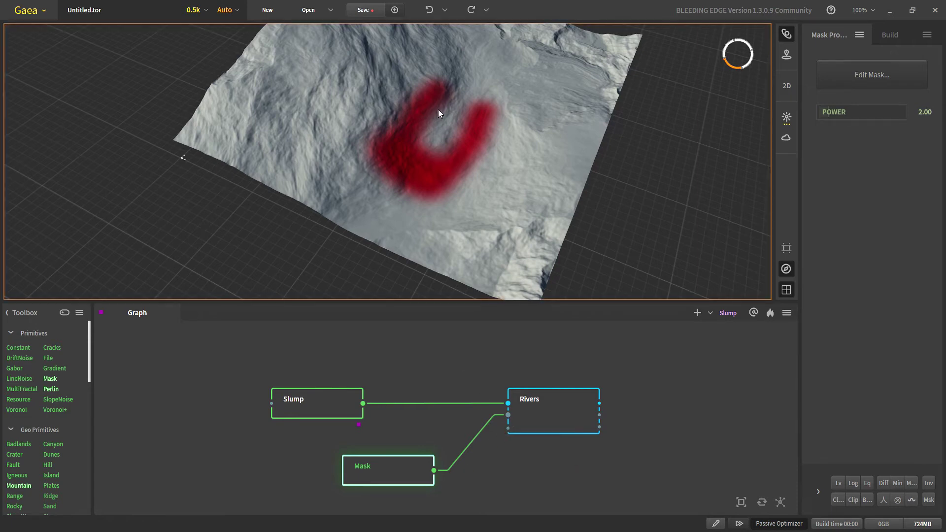
# Step: Remove the Mask's Headwaters connection and connect the Mask to the Rivers node's third input instead
pyautogui.click(468, 447)
pyautogui.press('Delete')
pyautogui.moveTo(436, 471); pyautogui.dragTo(507, 429)
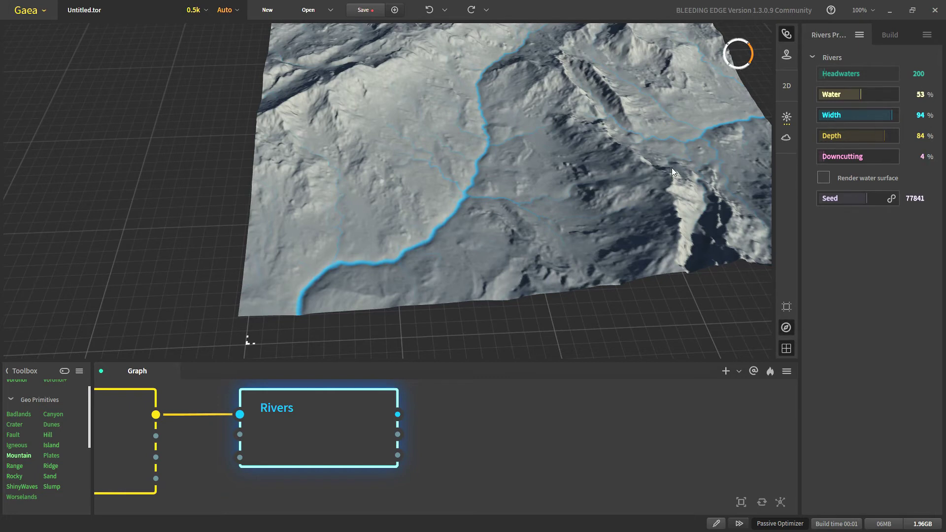
# Step: In the Worselands graph, add a Slump node below the Worselands node and set its Seed to 64542
pyautogui.scroll(-3, 436, 218)
pyautogui.scroll(5, 383, 305)
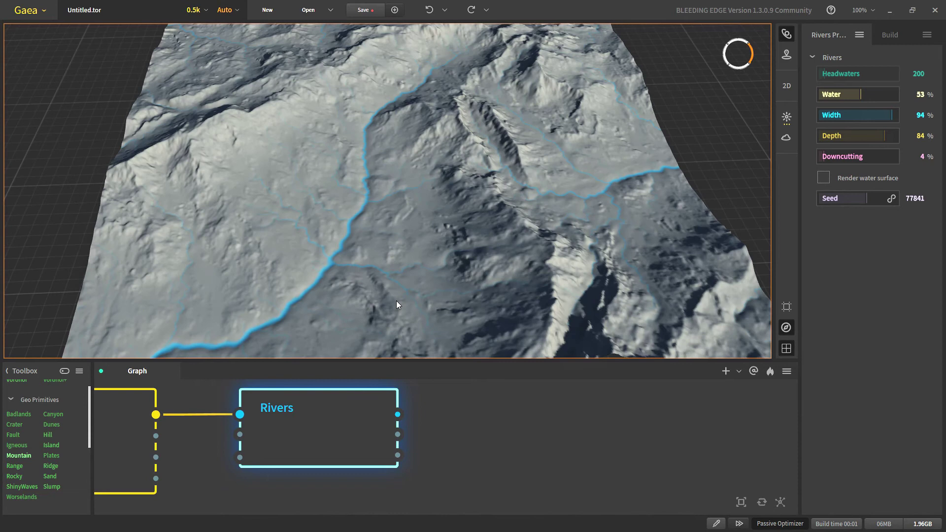
pyautogui.moveTo(348, 243); pyautogui.dragTo(309, 476)
pyautogui.scroll(-5, 249, 458)
pyautogui.click(238, 414)
pyautogui.click(426, 426)
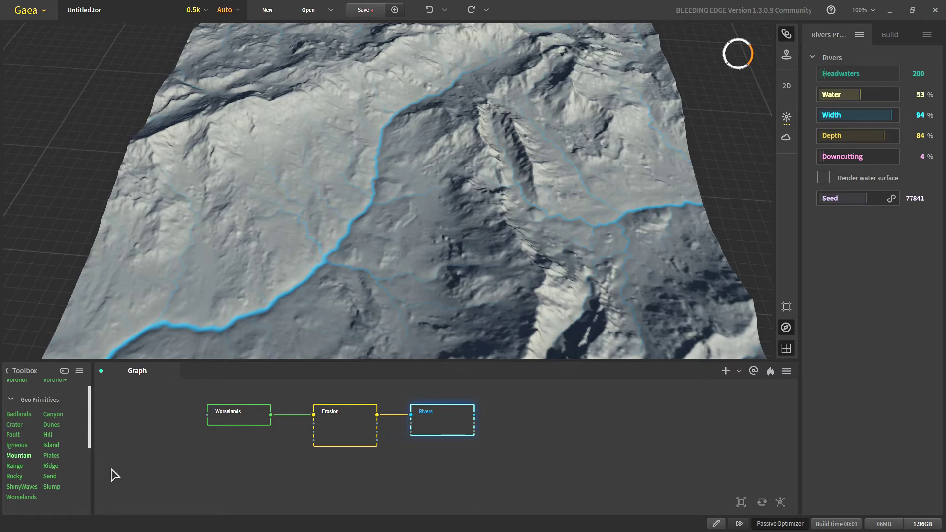
pyautogui.moveTo(52, 487); pyautogui.dragTo(235, 474)
pyautogui.moveTo(851, 145)
pyautogui.mouseDown()
pyautogui.moveTo(868, 146)
pyautogui.moveTo(858, 146)
pyautogui.mouseUp()
pyautogui.moveTo(386, 256); pyautogui.dragTo(383, 278)
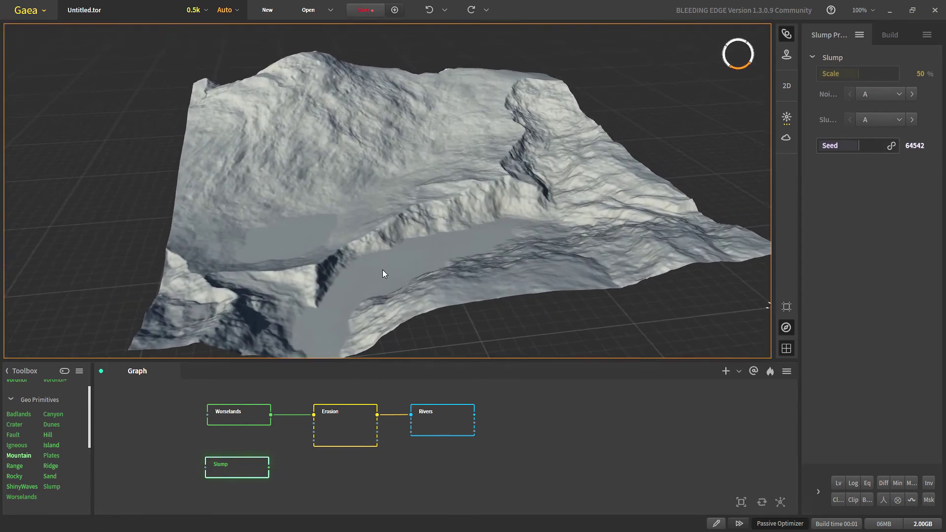
# Step: Detach the Rivers node from Erosion and connect it to the Slump node's output
pyautogui.moveTo(442, 421); pyautogui.dragTo(268, 466)
pyautogui.click(411, 485)
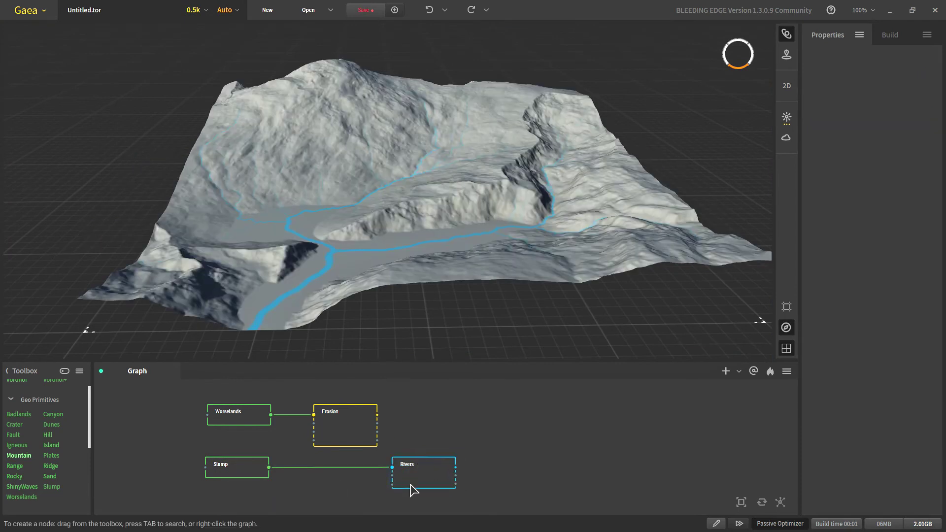
pyautogui.moveTo(365, 489); pyautogui.dragTo(422, 410, button='middle')
# Step: Add a Ridge node below Slump, feed it into the Rivers node in place of Slump, and inspect the river
pyautogui.rightClick(324, 443)
pyautogui.write('ridge')
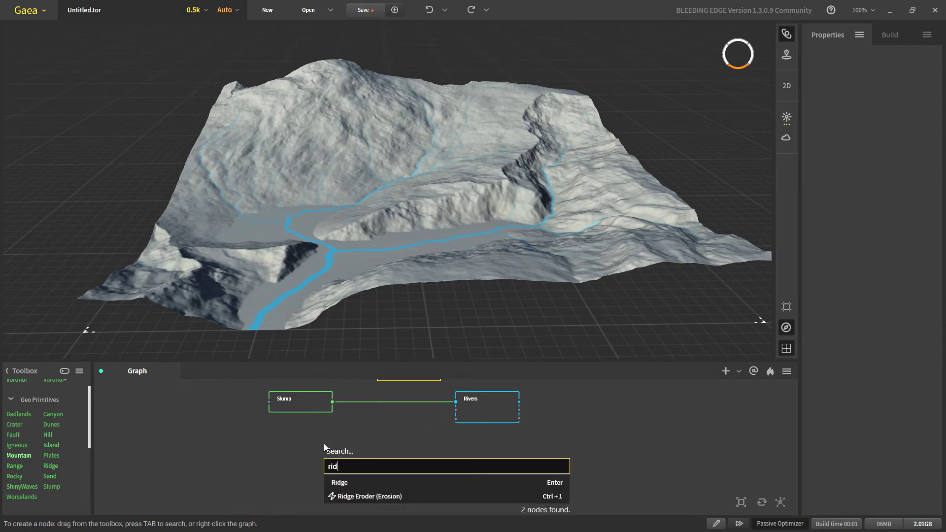
pyautogui.press('Return')
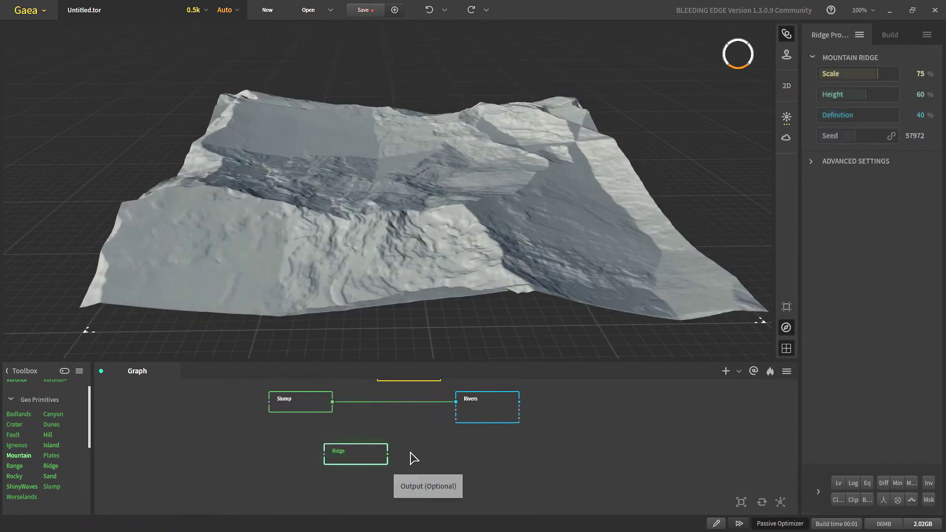
pyautogui.moveTo(387, 454); pyautogui.dragTo(480, 463)
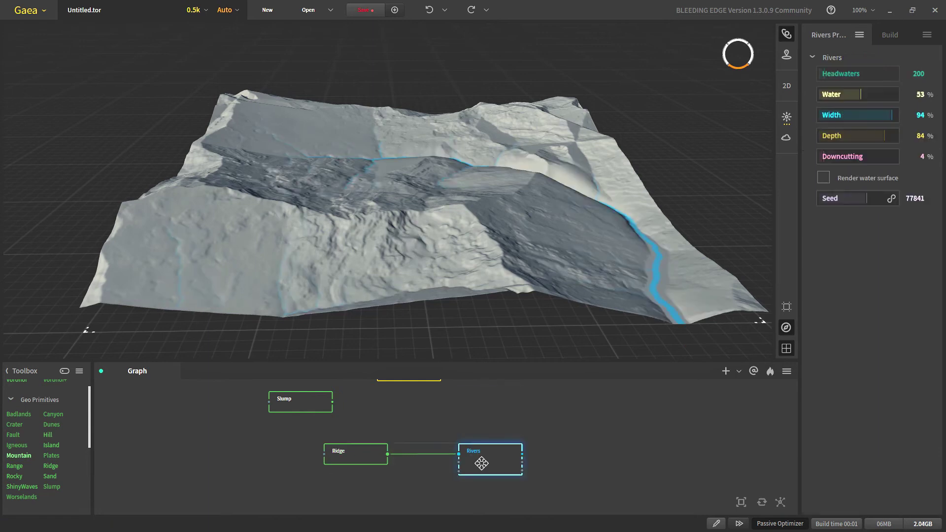
pyautogui.moveTo(598, 337); pyautogui.dragTo(483, 279, button='middle')
pyautogui.scroll(3, 485, 280)
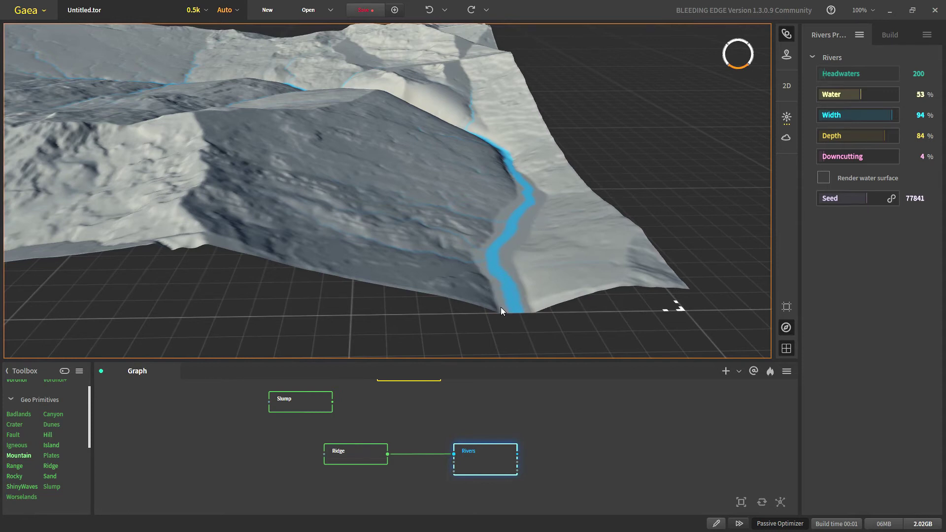
pyautogui.moveTo(500, 306); pyautogui.dragTo(439, 285)
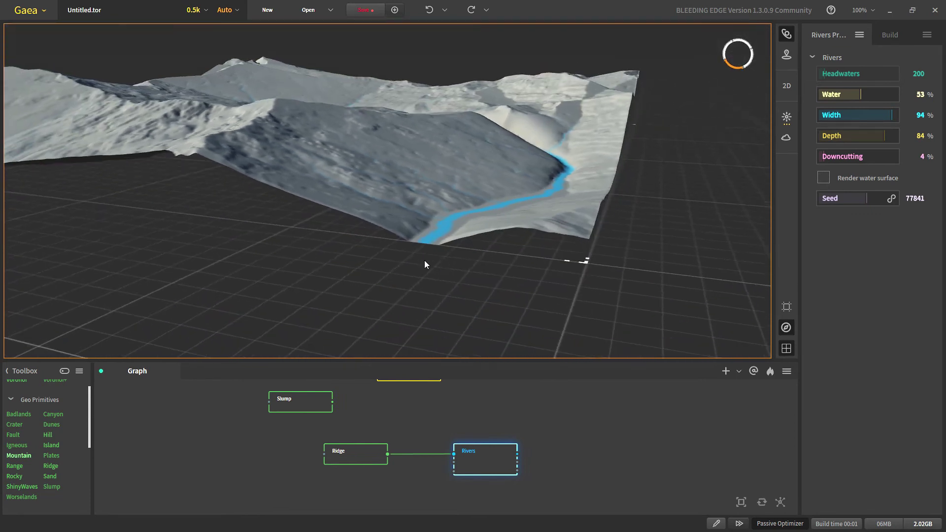
# Step: Enable the Clamp modifier on the Ridge node with Clamp Min at 10, and preview the Rivers node
pyautogui.click(350, 456)
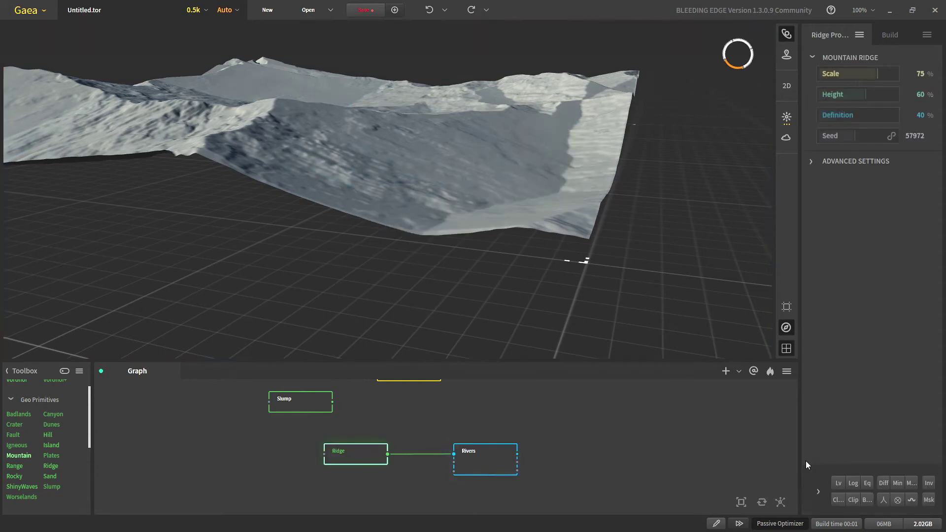
pyautogui.click(839, 503)
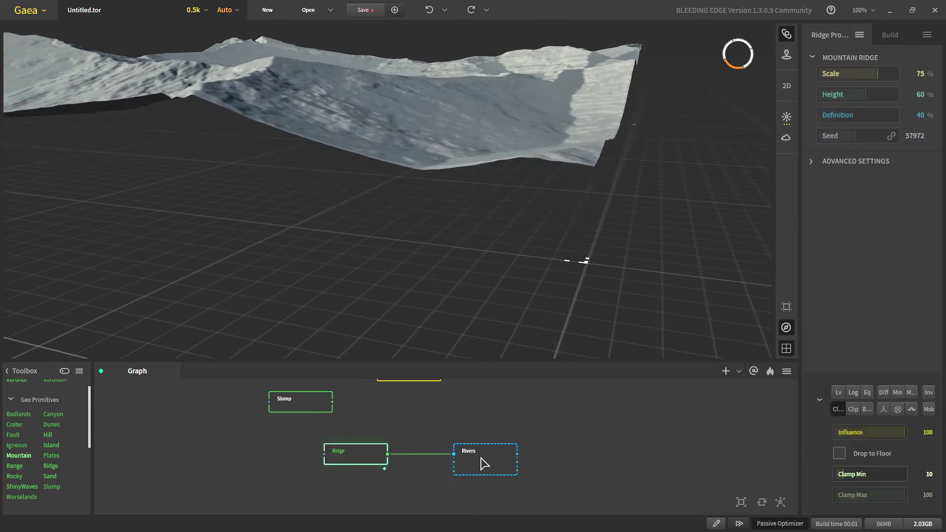
pyautogui.click(482, 461)
pyautogui.moveTo(513, 261); pyautogui.dragTo(531, 161)
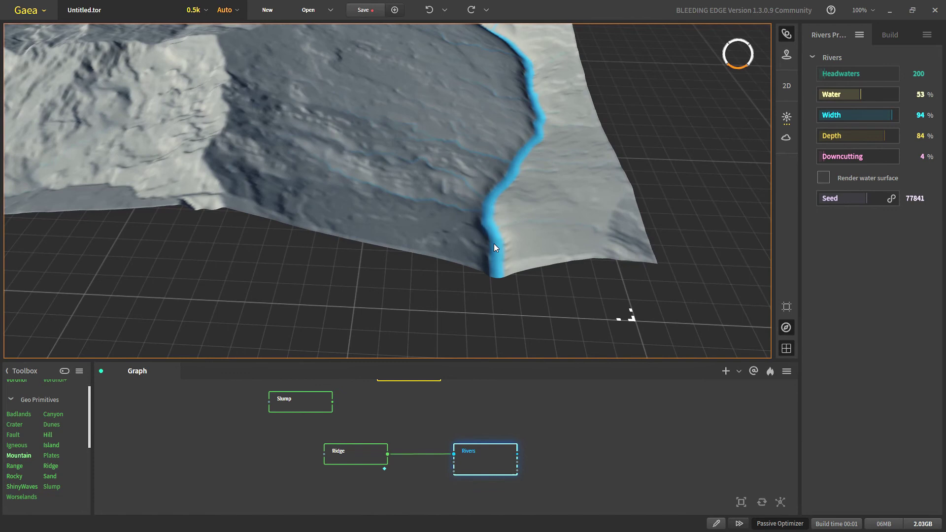
# Step: Reconnect the Rivers node to the Slump node in place of Ridge and view the whole terrain
pyautogui.moveTo(412, 477); pyautogui.dragTo(382, 500, button='middle')
pyautogui.moveTo(436, 480); pyautogui.dragTo(423, 448)
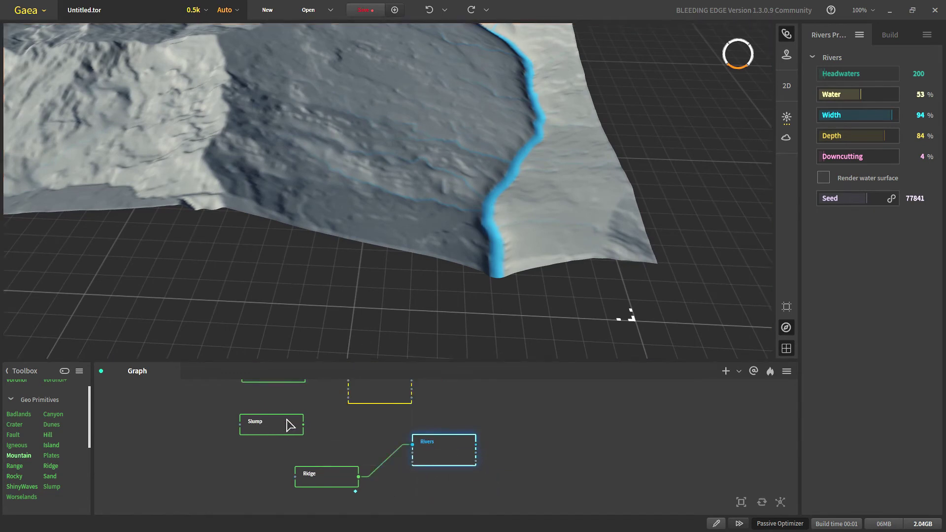
pyautogui.moveTo(303, 424); pyautogui.dragTo(447, 434)
pyautogui.scroll(-5, 299, 193)
pyautogui.moveTo(298, 193); pyautogui.dragTo(315, 303)
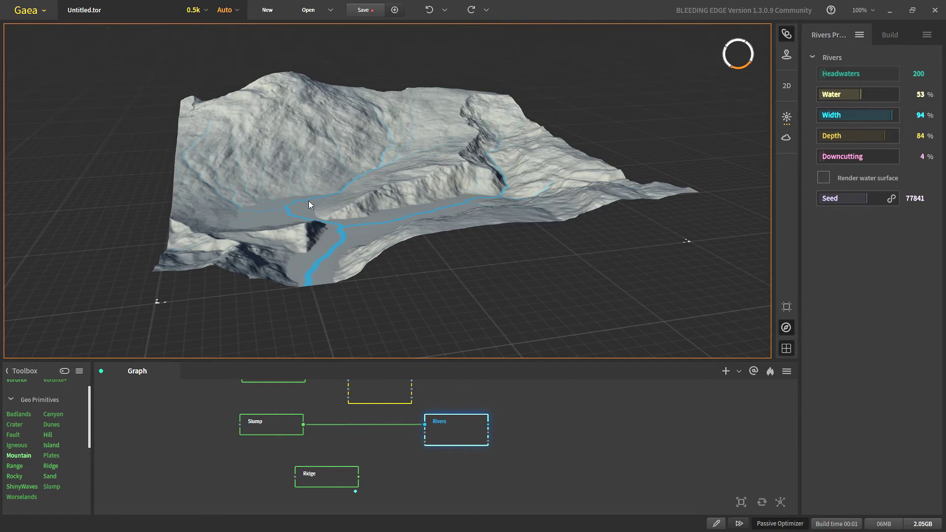
# Step: Enable the Clamp modifier on the Slump node, and inspect the resulting river with the Rivers node previewed
pyautogui.click(290, 425)
pyautogui.moveTo(835, 501)
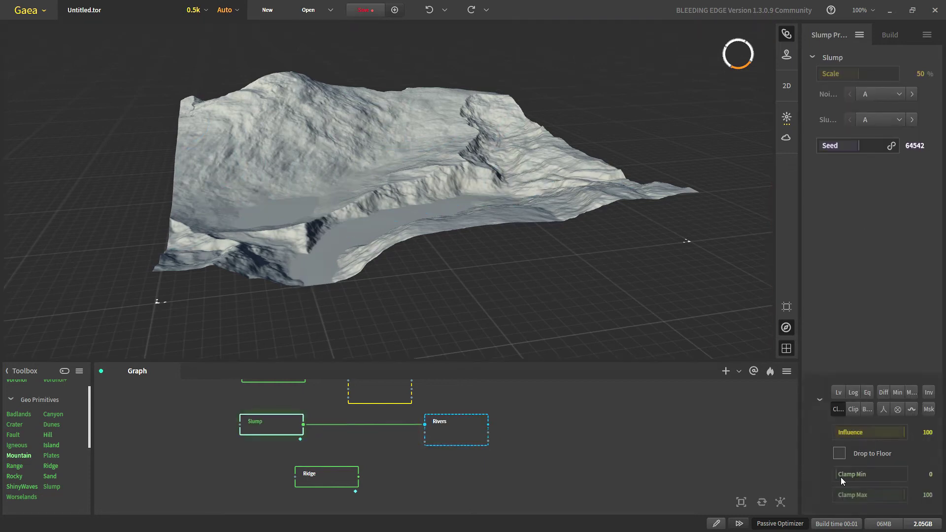
pyautogui.click(466, 434)
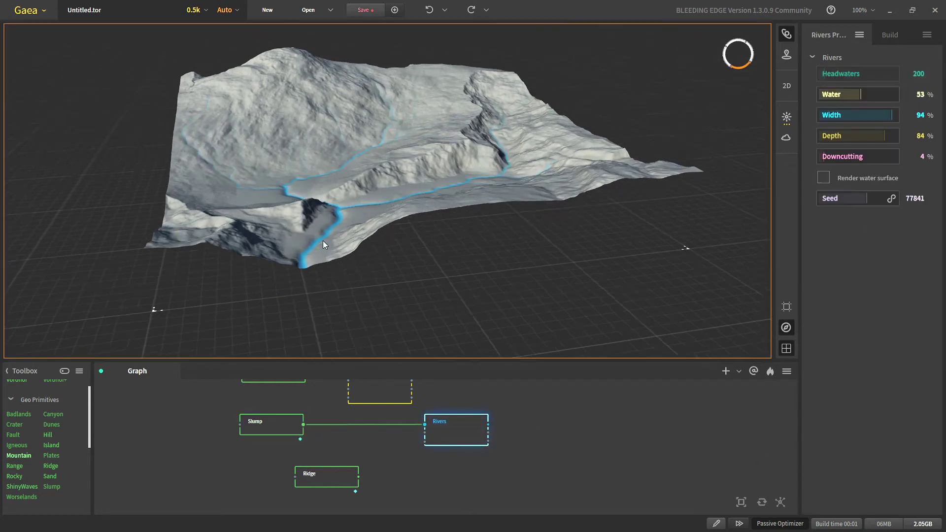
pyautogui.scroll(5, 344, 275)
pyautogui.scroll(-3, 359, 274)
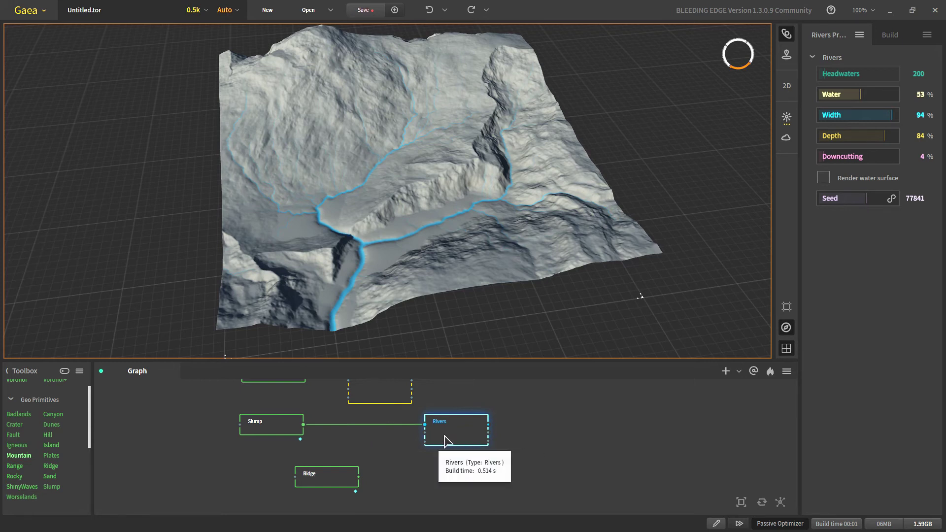
# Step: Set the Rivers node's Downcutting to 81%
pyautogui.click(868, 157)
pyautogui.moveTo(867, 156); pyautogui.dragTo(882, 156)
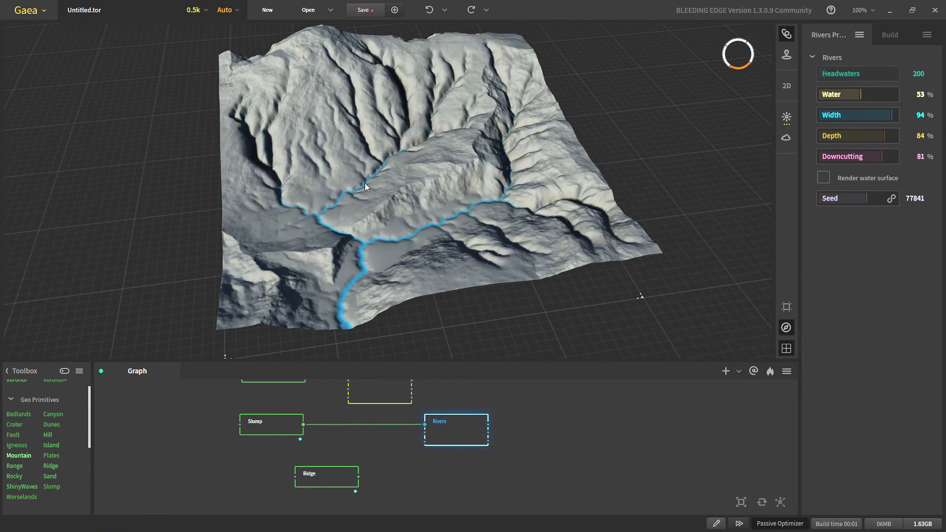
# Step: Add a Fold node after the Rivers node and set its Range to 45%
pyautogui.moveTo(495, 471); pyautogui.dragTo(463, 466, button='middle')
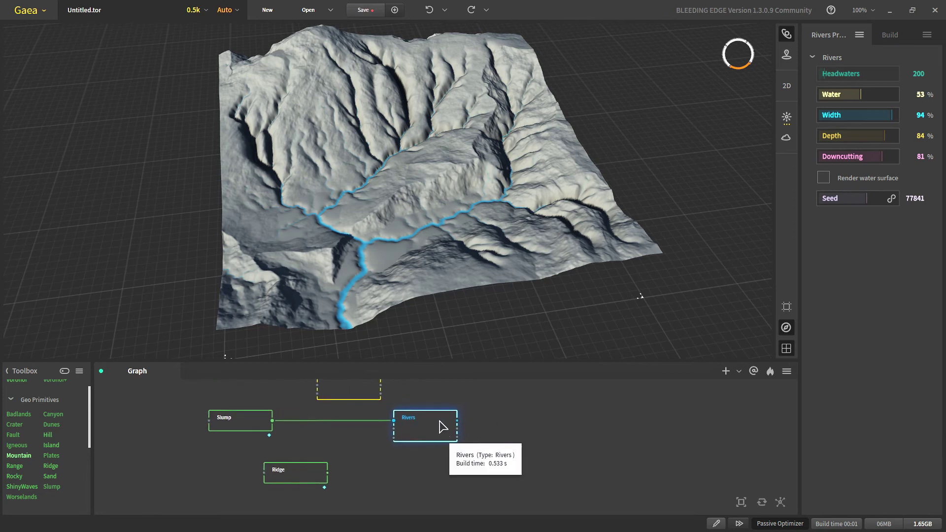
pyautogui.rightClick(521, 427)
pyautogui.write('fold')
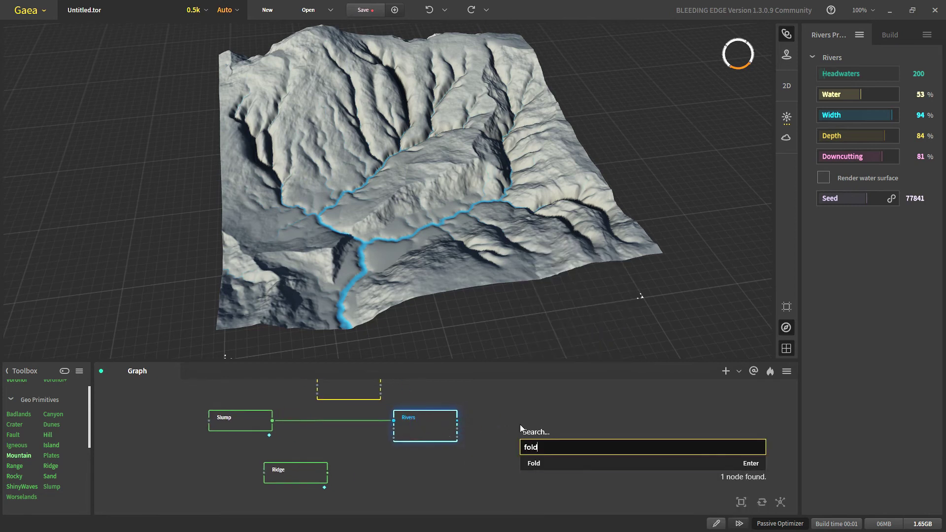
pyautogui.press('Return')
pyautogui.moveTo(542, 435); pyautogui.dragTo(508, 421)
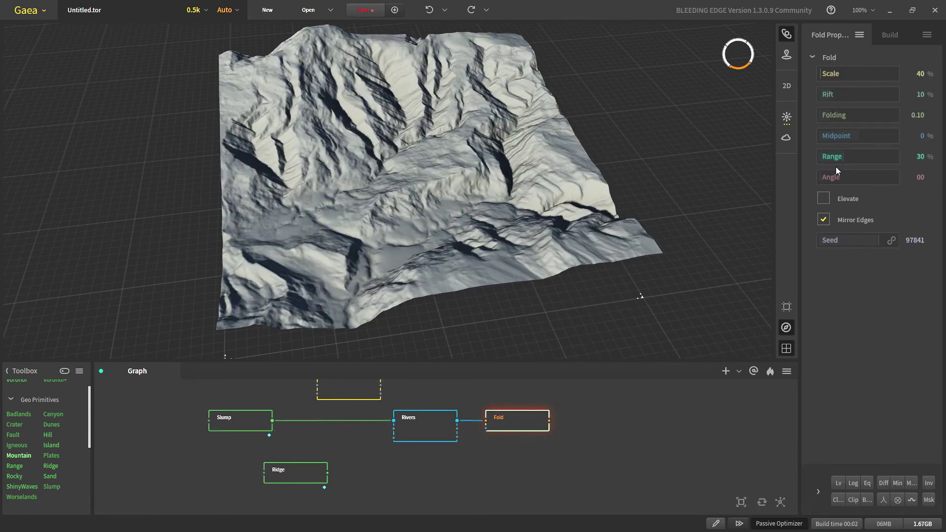
pyautogui.moveTo(842, 157); pyautogui.dragTo(853, 157)
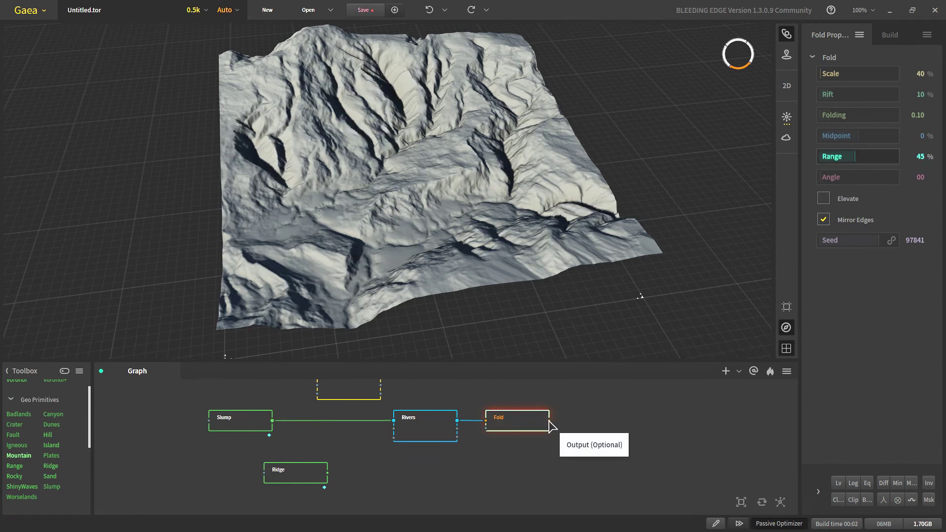
# Step: Add an Erosion node fed by Fold, line it up in the graph, and inspect the eroded terrain
pyautogui.moveTo(549, 421); pyautogui.dragTo(607, 429)
pyautogui.write('er')
pyautogui.click(637, 465)
pyautogui.moveTo(486, 457); pyautogui.dragTo(430, 464, button='middle')
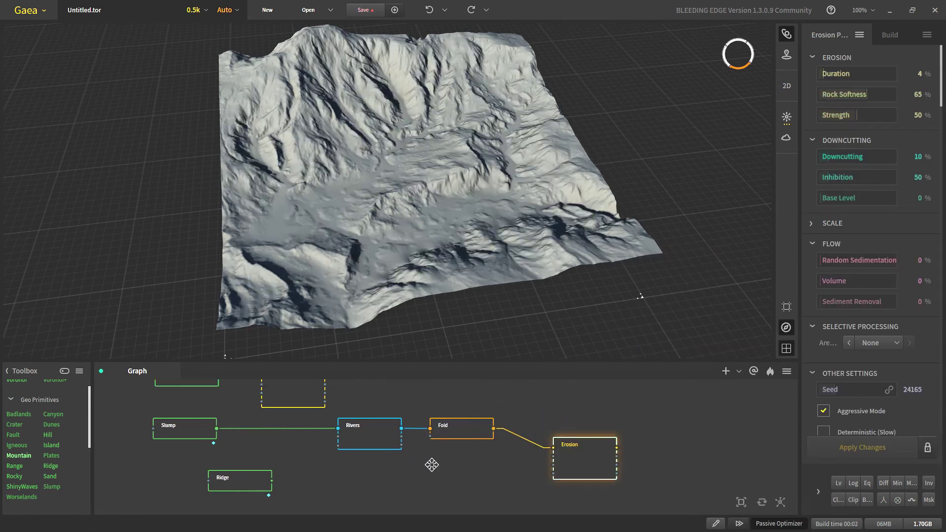
pyautogui.moveTo(580, 466); pyautogui.dragTo(548, 445)
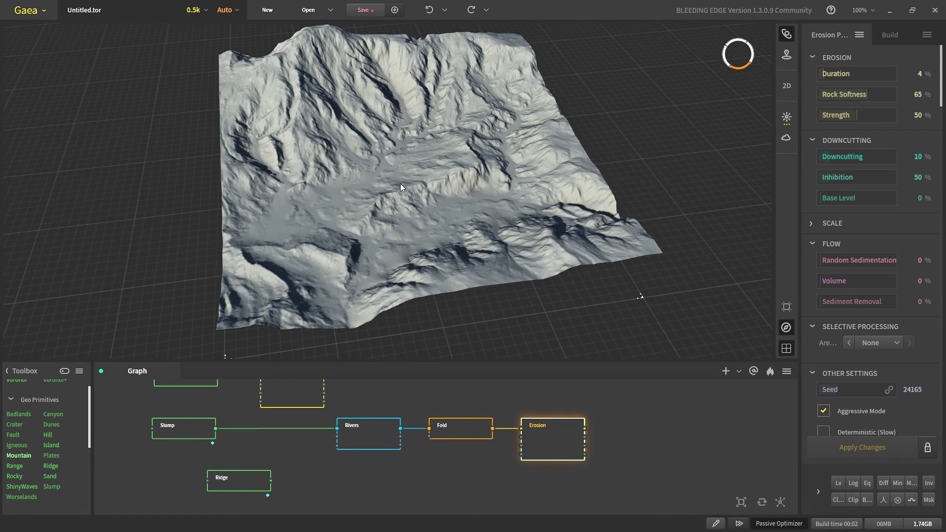
pyautogui.moveTo(400, 183); pyautogui.dragTo(318, 192)
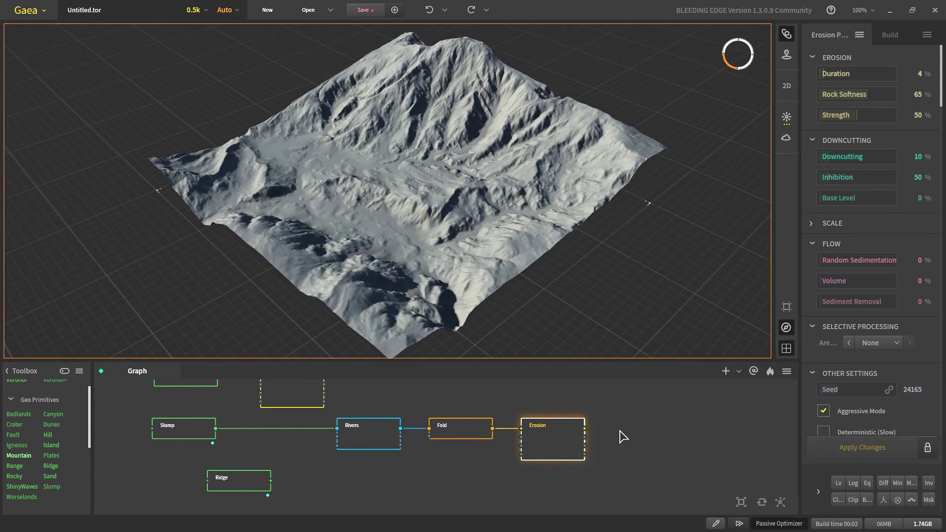
# Step: Add a second Rivers node after Erosion, align it with the chain, and inspect its river network
pyautogui.write('ro')
pyautogui.press('BackSpace')
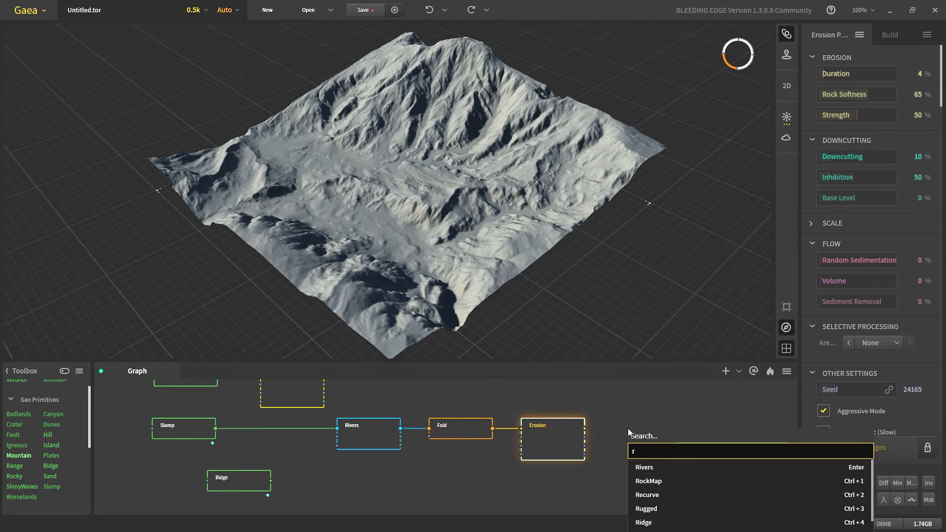
pyautogui.press('Return')
pyautogui.moveTo(648, 447); pyautogui.dragTo(646, 429)
pyautogui.click(646, 429)
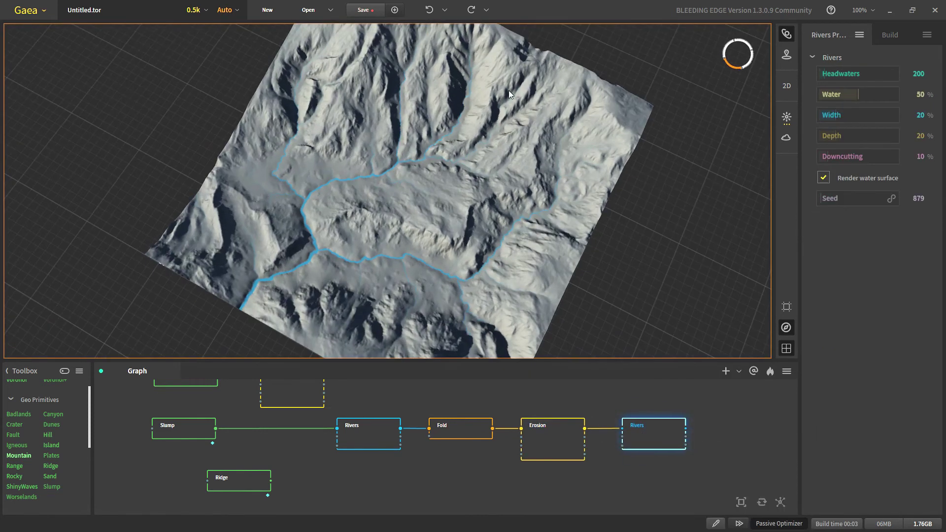
pyautogui.moveTo(402, 205); pyautogui.dragTo(523, 293)
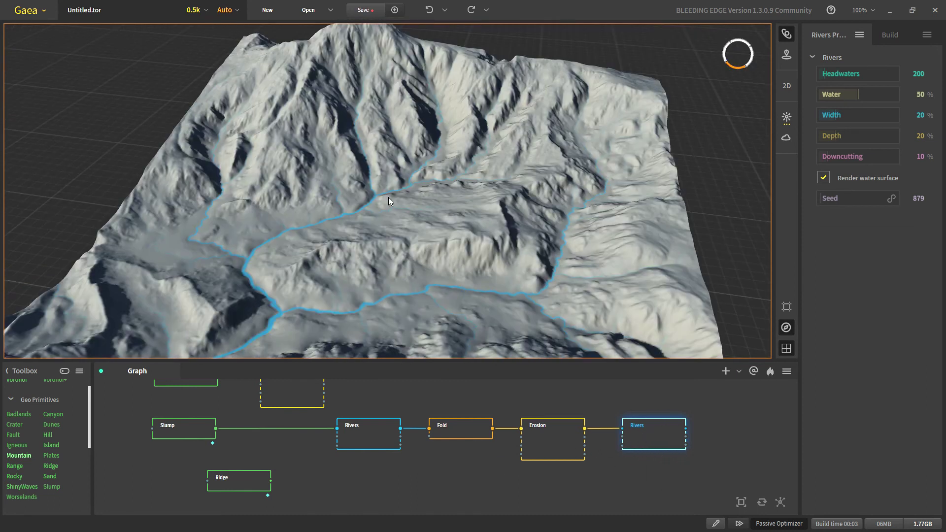
# Step: Set the Fold node's Range to 11%, and preview the chain's nodes through to the final Rivers
pyautogui.click(461, 431)
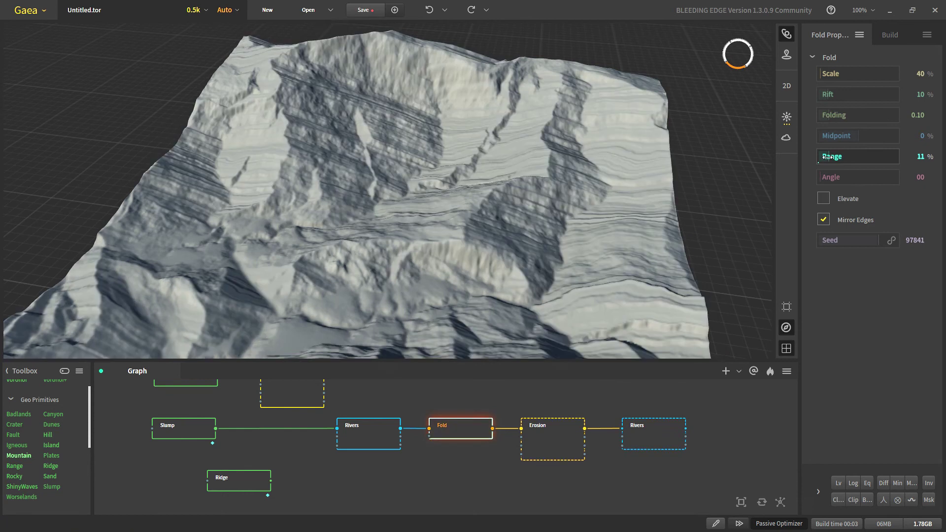
pyautogui.scroll(-3, 403, 300)
pyautogui.click(363, 433)
pyautogui.click(441, 428)
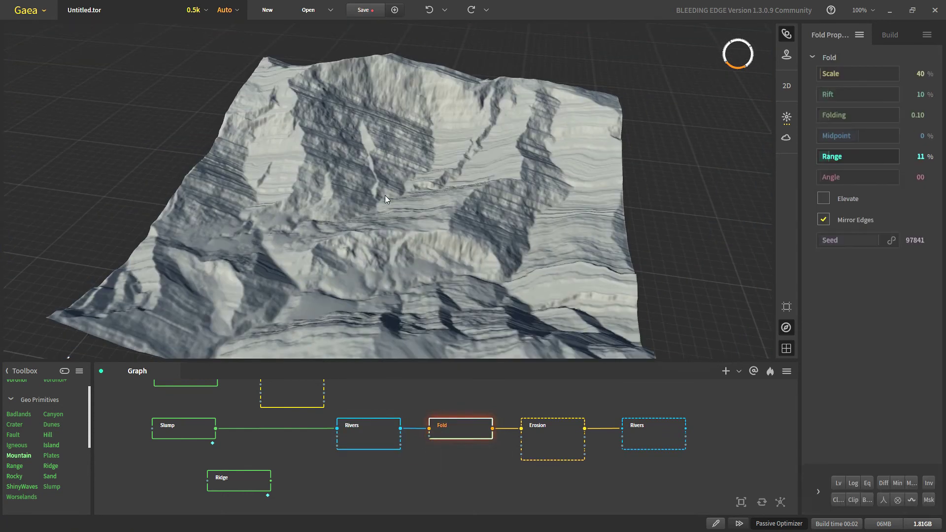
pyautogui.click(551, 443)
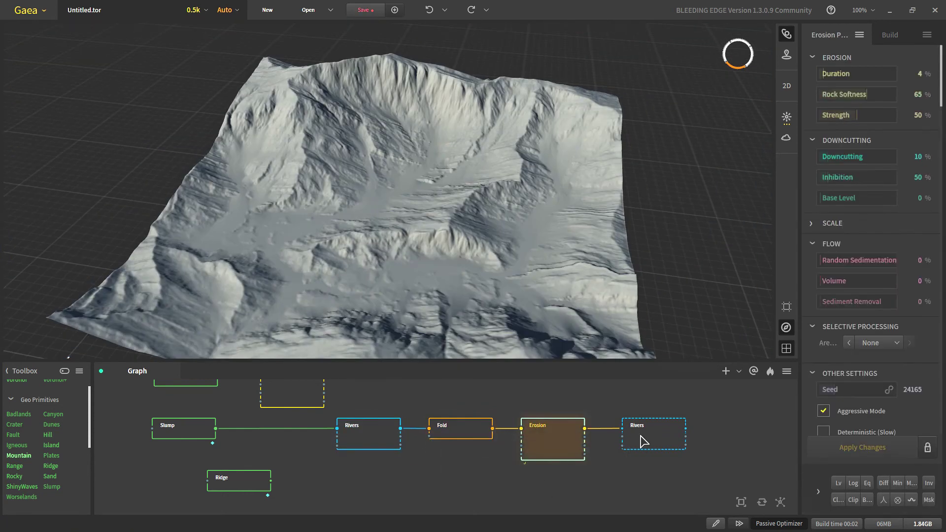
pyautogui.click(655, 439)
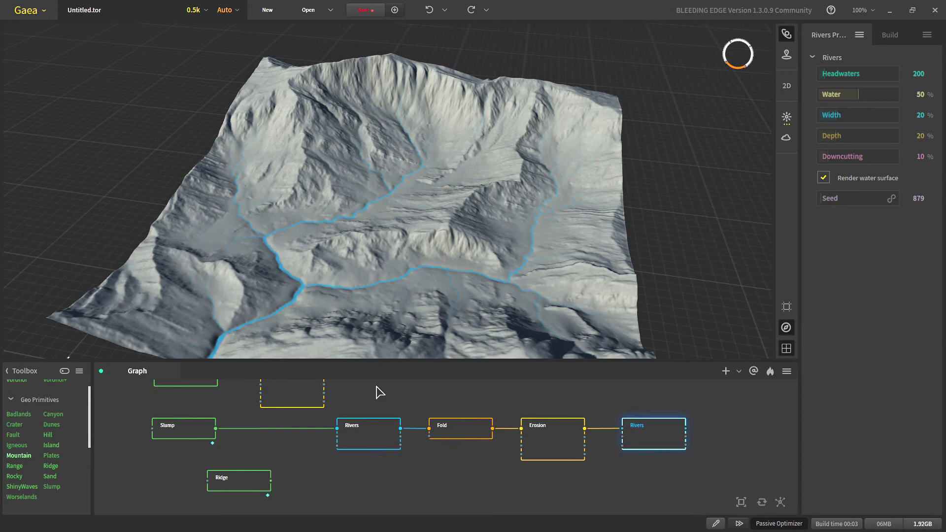
pyautogui.moveTo(430, 288); pyautogui.dragTo(451, 316)
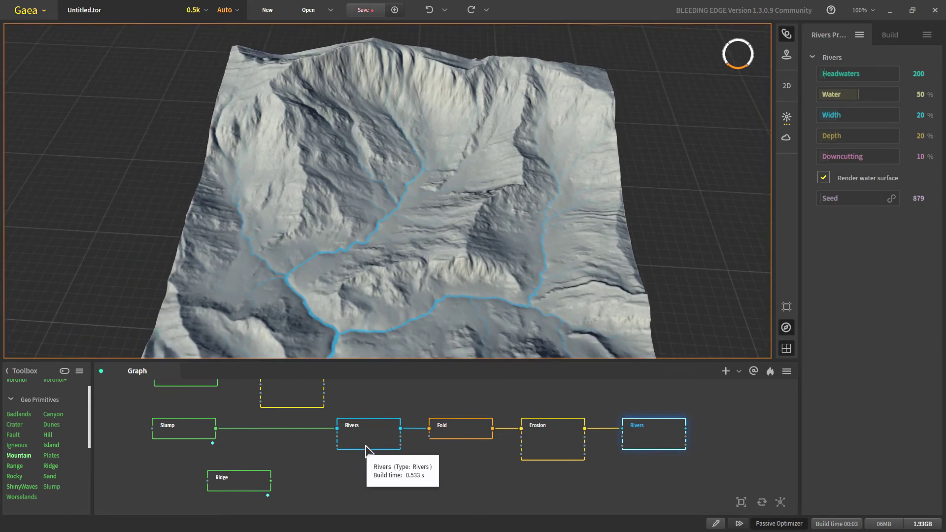
# Step: Delete the Fold node, the Erosion node that follows it and the second Rivers node
pyautogui.moveTo(335, 452); pyautogui.dragTo(383, 456)
pyautogui.moveTo(274, 445); pyautogui.dragTo(307, 449)
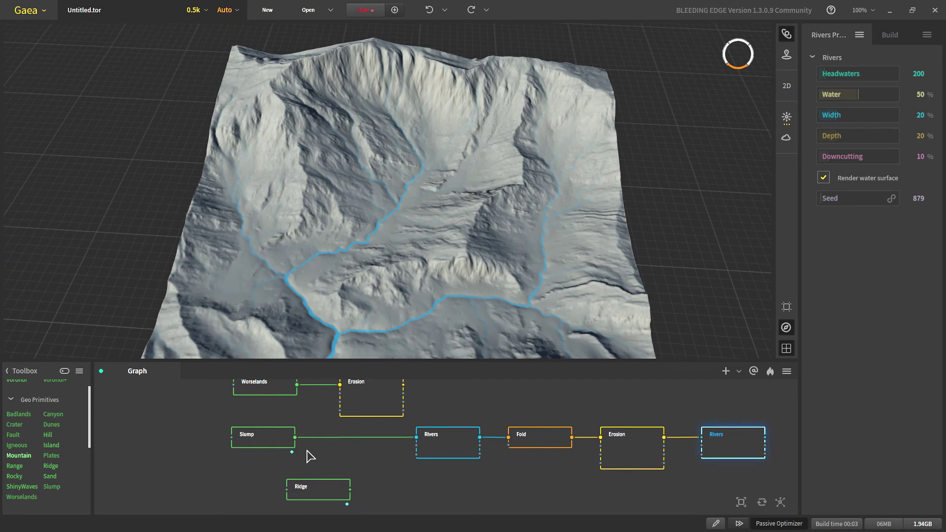
pyautogui.moveTo(526, 409); pyautogui.dragTo(710, 510)
pyautogui.press('Delete')
# Step: Place the Slump and Rivers nodes closer together and set the Rivers Downcutting to 15%
pyautogui.moveTo(273, 443); pyautogui.dragTo(381, 443)
pyautogui.moveTo(381, 468); pyautogui.dragTo(484, 439)
pyautogui.click(594, 485)
pyautogui.moveTo(441, 445); pyautogui.dragTo(646, 451)
pyautogui.moveTo(847, 156); pyautogui.dragTo(832, 156)
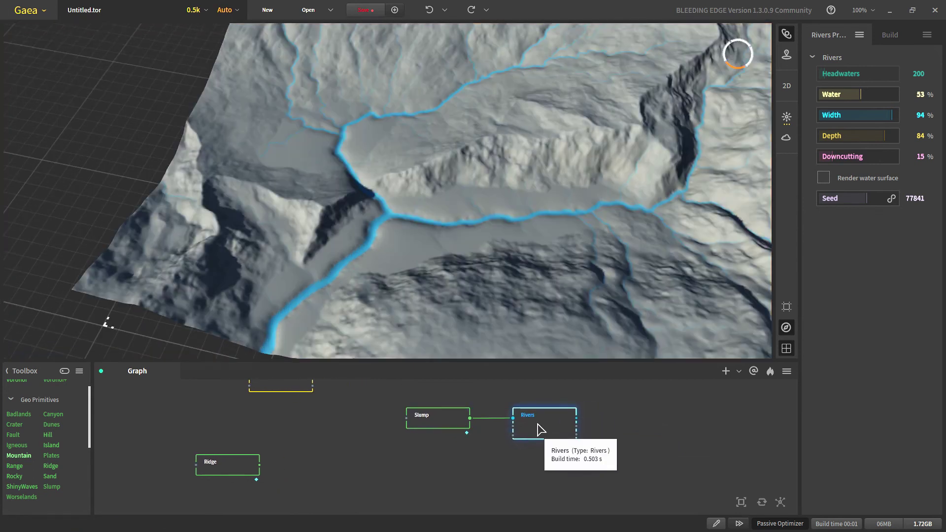
# Step: Duplicate the Rivers node twice, spread out the copies, and feed all three from Slump
pyautogui.rightClick(538, 424)
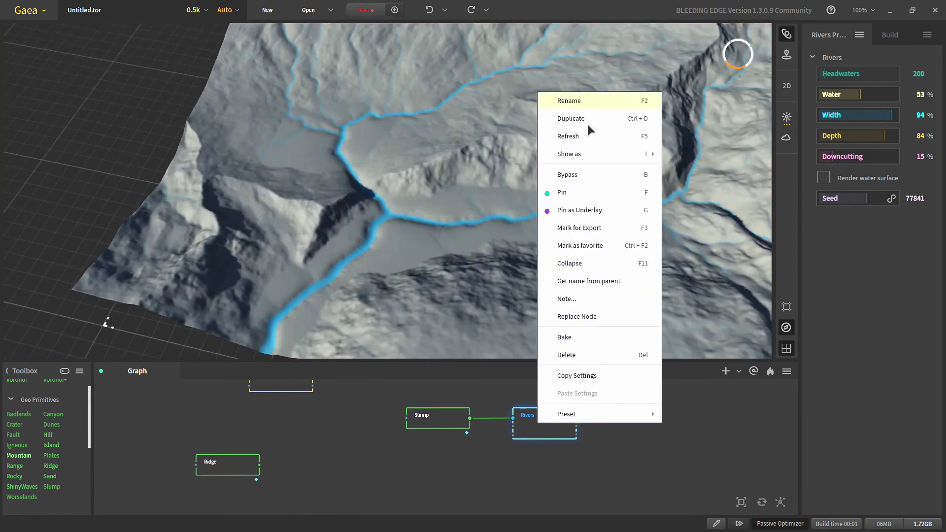
pyautogui.click(572, 118)
pyautogui.rightClick(537, 439)
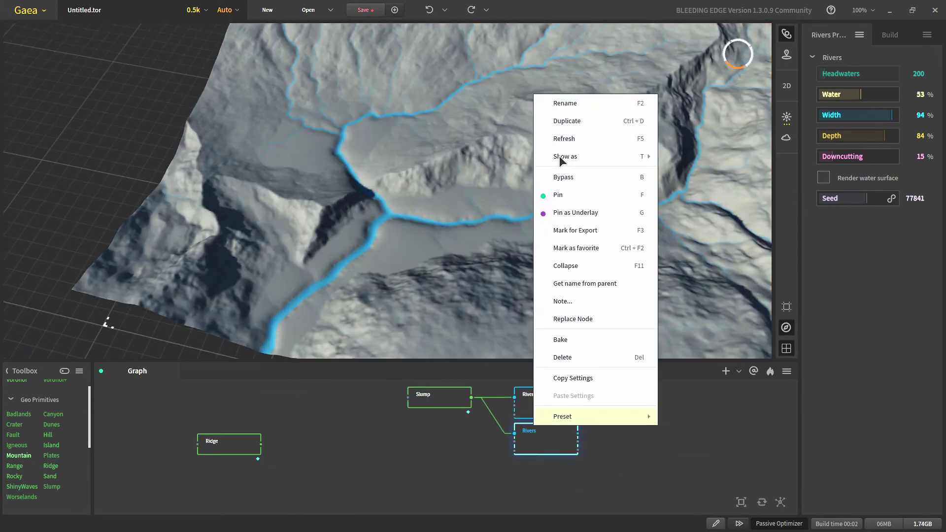
pyautogui.click(567, 121)
pyautogui.moveTo(577, 463); pyautogui.dragTo(532, 486)
pyautogui.moveTo(471, 398); pyautogui.dragTo(514, 480)
pyautogui.moveTo(451, 397); pyautogui.dragTo(439, 444)
# Step: Add a MultiCombine node and connect the outputs of all three Rivers nodes to its inputs
pyautogui.click(538, 425)
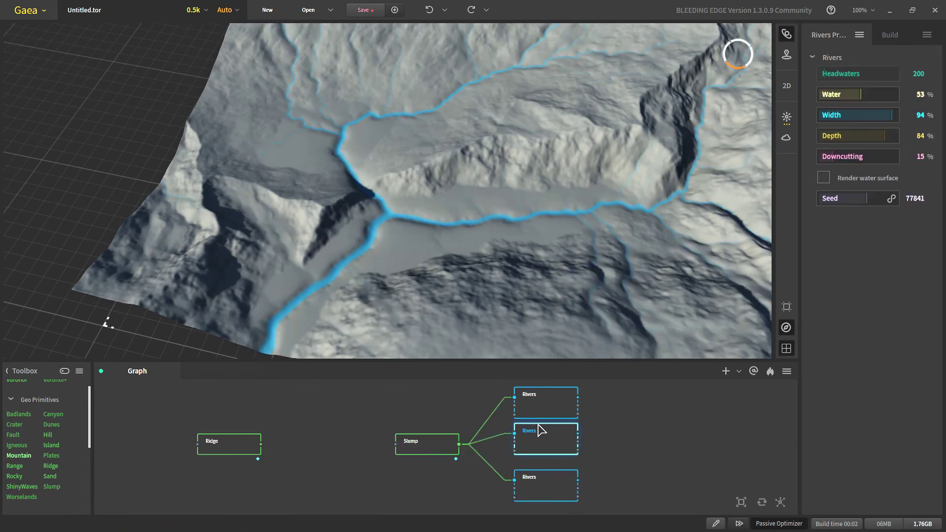
pyautogui.scroll(-2, 537, 431)
pyautogui.moveTo(536, 431); pyautogui.dragTo(494, 423, button='middle')
pyautogui.scroll(2, 498, 419)
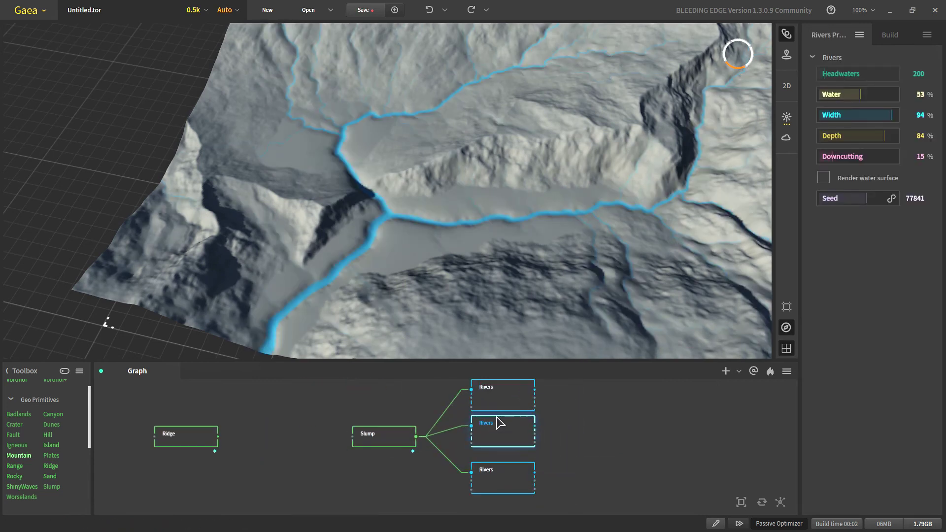
pyautogui.moveTo(534, 389); pyautogui.dragTo(588, 415)
pyautogui.write('mu')
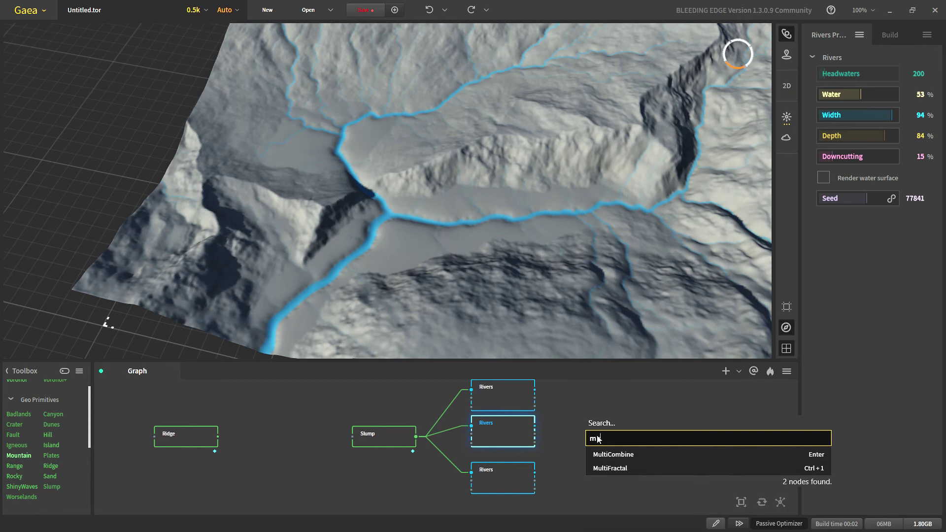
pyautogui.click(601, 454)
pyautogui.moveTo(535, 426); pyautogui.dragTo(589, 435)
pyautogui.moveTo(535, 473); pyautogui.dragTo(589, 443)
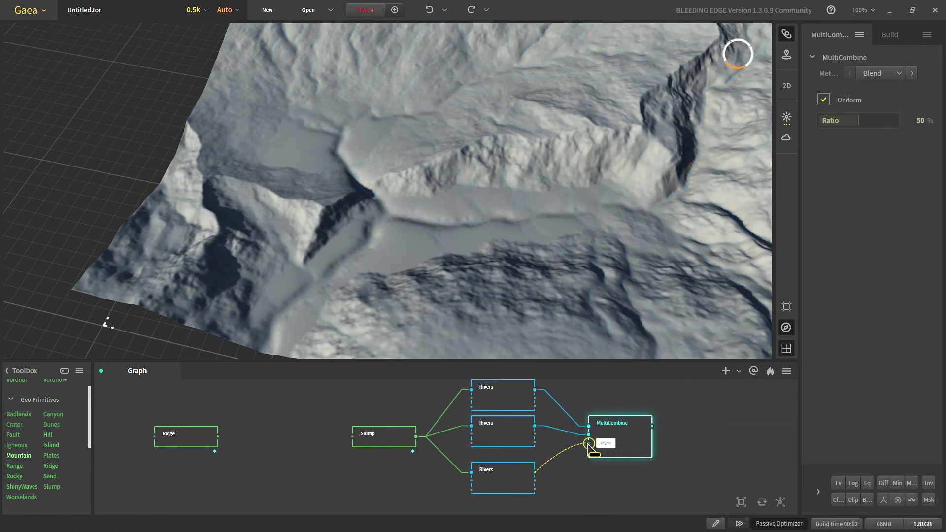
# Step: Give the middle and lower Rivers nodes different seeds
pyautogui.click(507, 433)
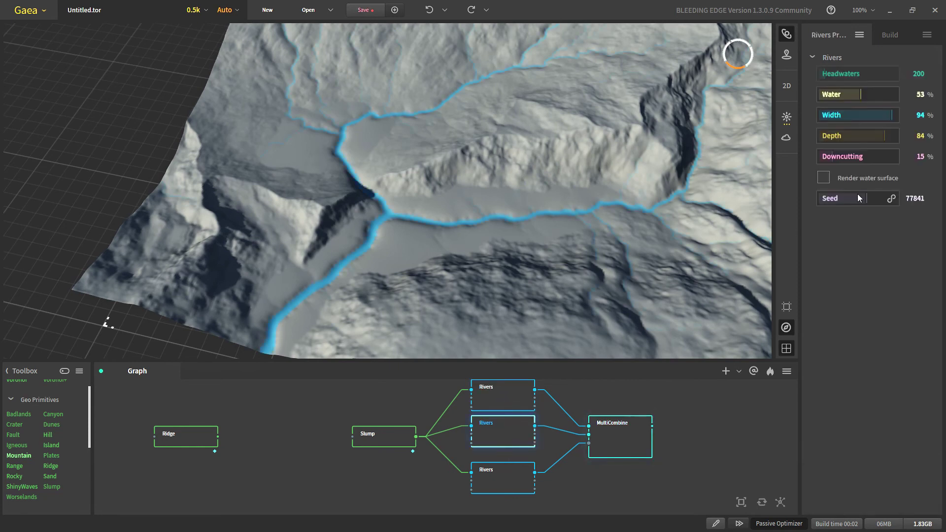
pyautogui.click(520, 383)
pyautogui.click(513, 482)
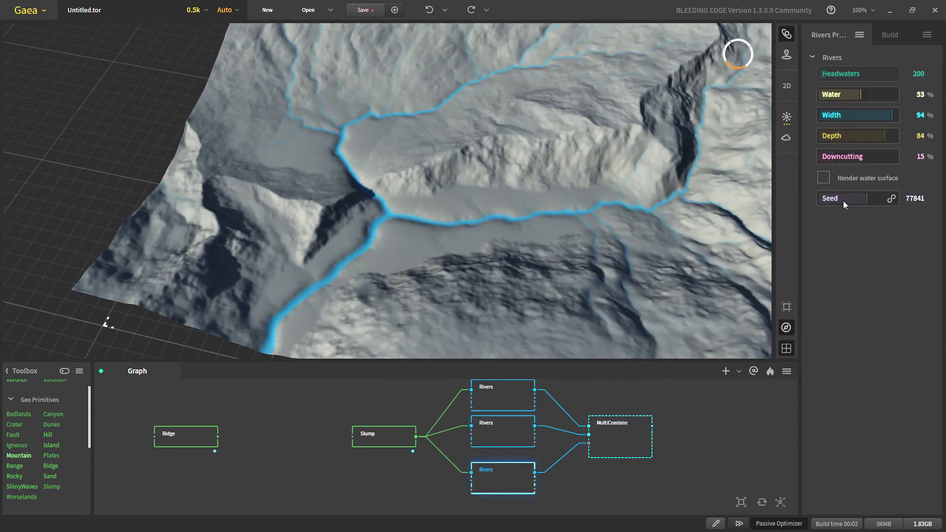
# Step: Set the MultiCombine Method to Min and its Ratio to 100%, and inspect the combined river channels
pyautogui.click(636, 424)
pyautogui.click(879, 73)
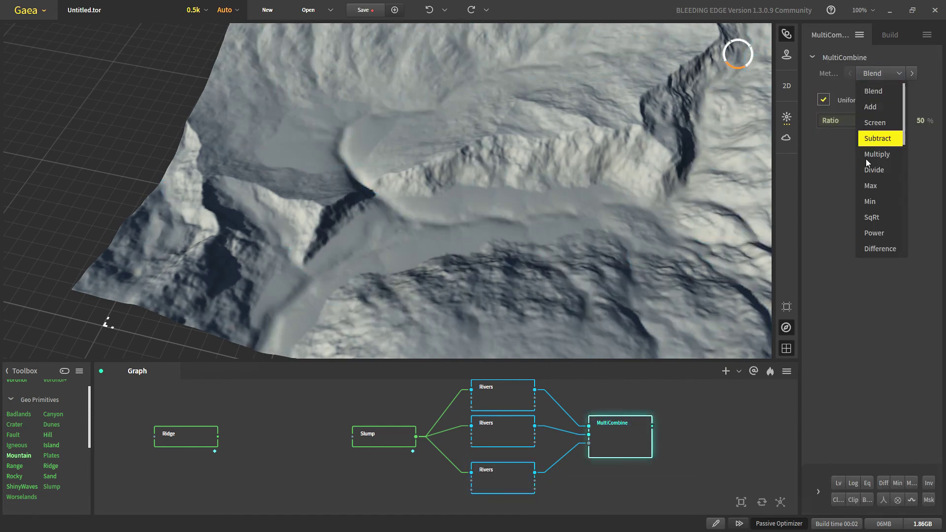
pyautogui.click(868, 201)
pyautogui.rightClick(862, 125)
pyautogui.click(892, 121)
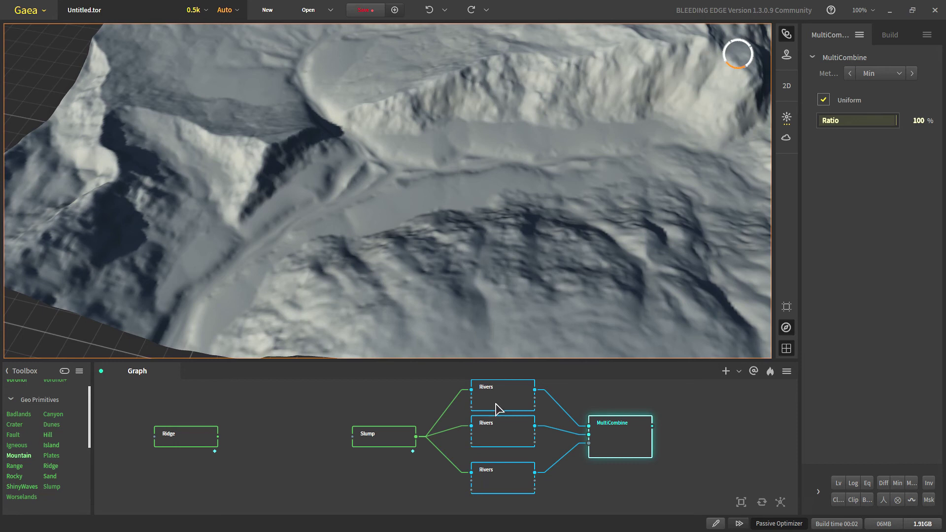
pyautogui.click(503, 428)
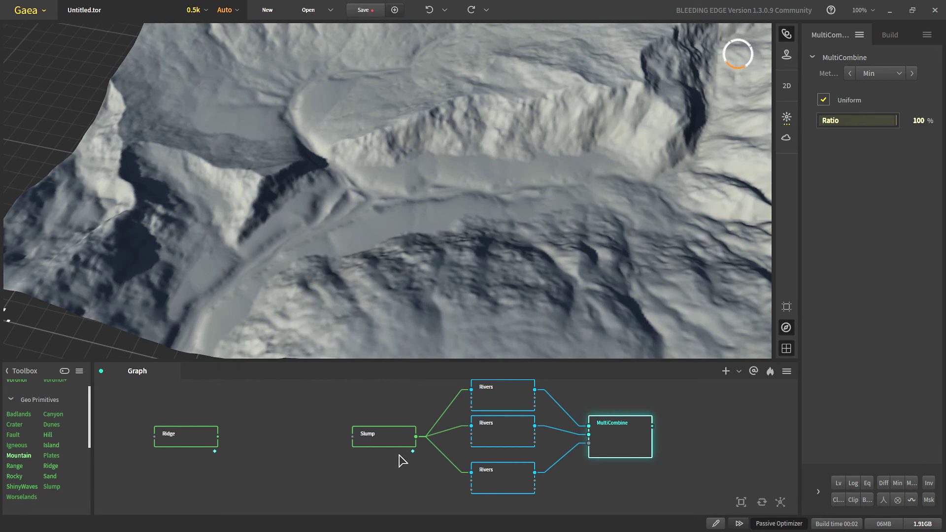
pyautogui.scroll(-5, 412, 235)
pyautogui.scroll(2, 411, 235)
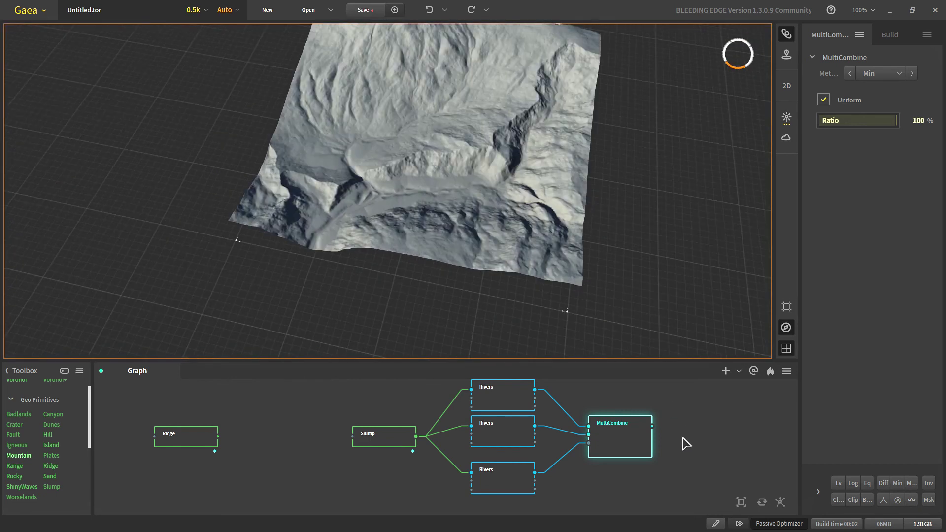
# Step: Delete the MultiCombine node and the two duplicate Rivers nodes, move the remaining Rivers beside Slump, and inspect its river
pyautogui.moveTo(682, 438); pyautogui.dragTo(495, 481)
pyautogui.press('Delete')
pyautogui.moveTo(504, 402); pyautogui.dragTo(500, 447)
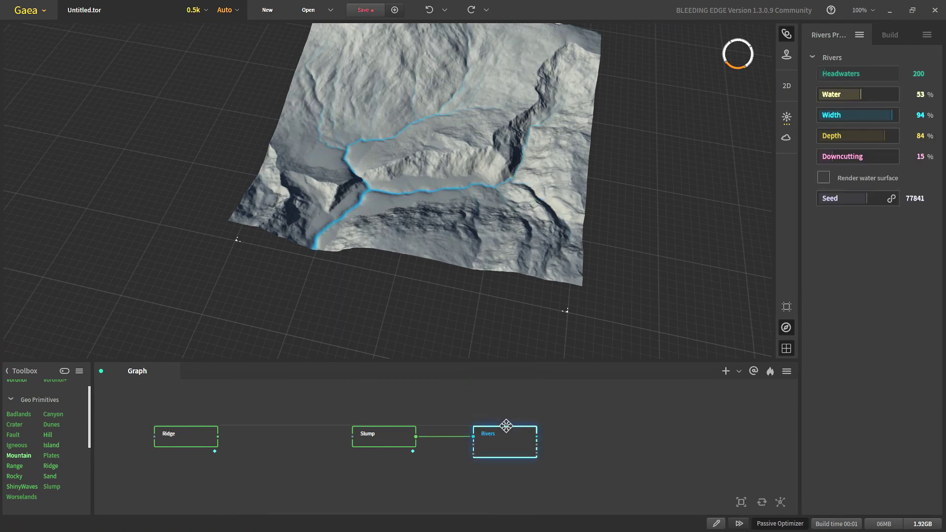
pyautogui.scroll(5, 549, 205)
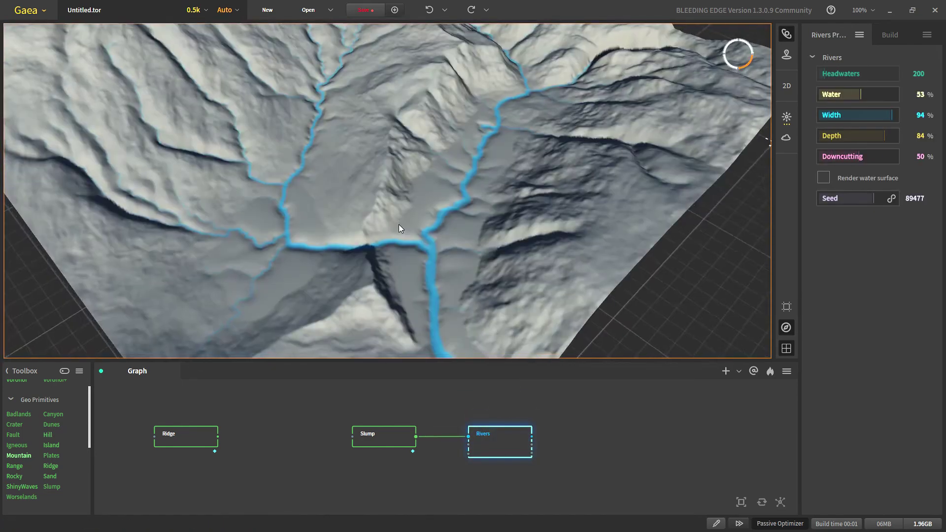
# Step: Move Ridge below Slump, connect it to Rivers in place of Slump, and align the Rivers node beside Ridge
pyautogui.moveTo(398, 223); pyautogui.dragTo(486, 439)
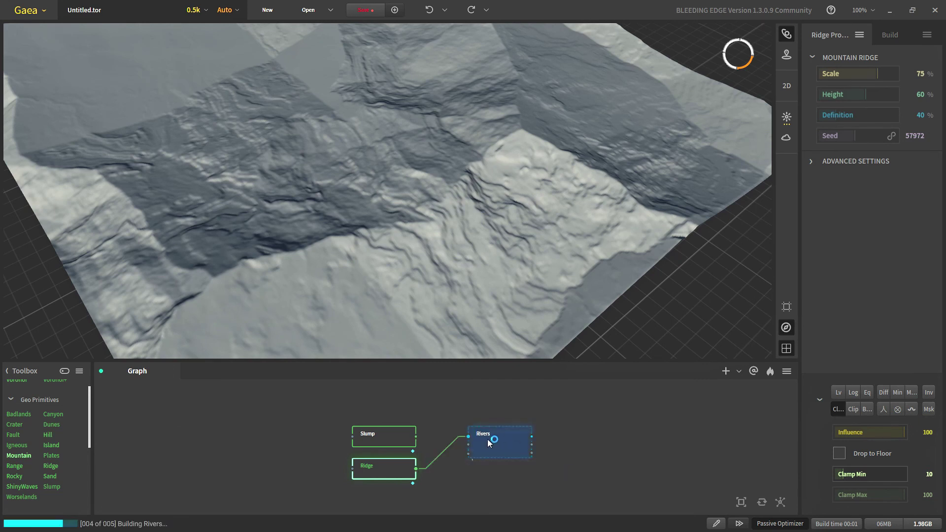
pyautogui.moveTo(483, 476); pyautogui.dragTo(483, 480)
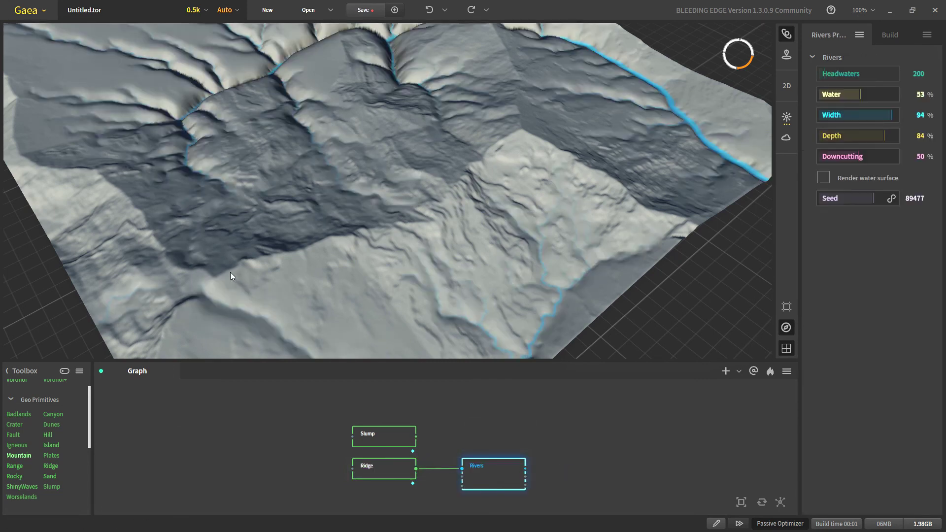
pyautogui.moveTo(230, 272); pyautogui.dragTo(374, 197)
# Step: Compare the bare Ridge terrain with the Rivers result from a closer viewpoint
pyautogui.click(381, 470)
pyautogui.click(382, 473)
pyautogui.moveTo(356, 157); pyautogui.dragTo(333, 208)
pyautogui.scroll(3, 340, 217)
pyautogui.moveTo(347, 227); pyautogui.dragTo(351, 276, button='middle')
pyautogui.moveTo(350, 277); pyautogui.dragTo(363, 255)
pyautogui.click(491, 475)
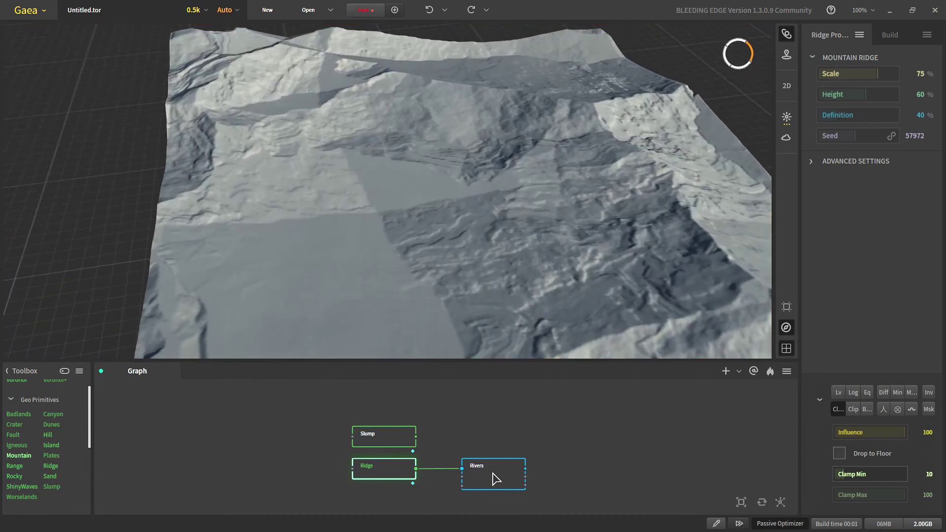
# Step: Add a ThermalShaper node after Rivers and set its Shape to -71%
pyautogui.moveTo(456, 449); pyautogui.dragTo(488, 449)
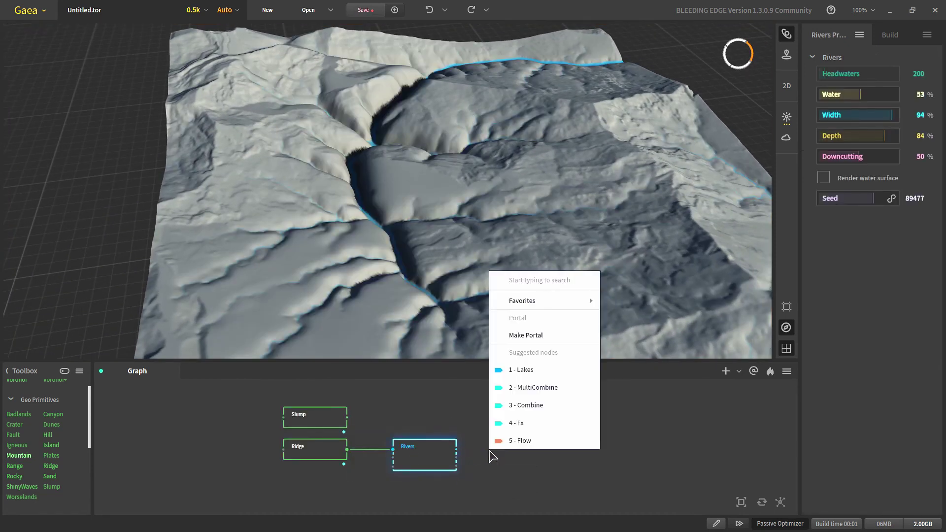
pyautogui.write('thermal')
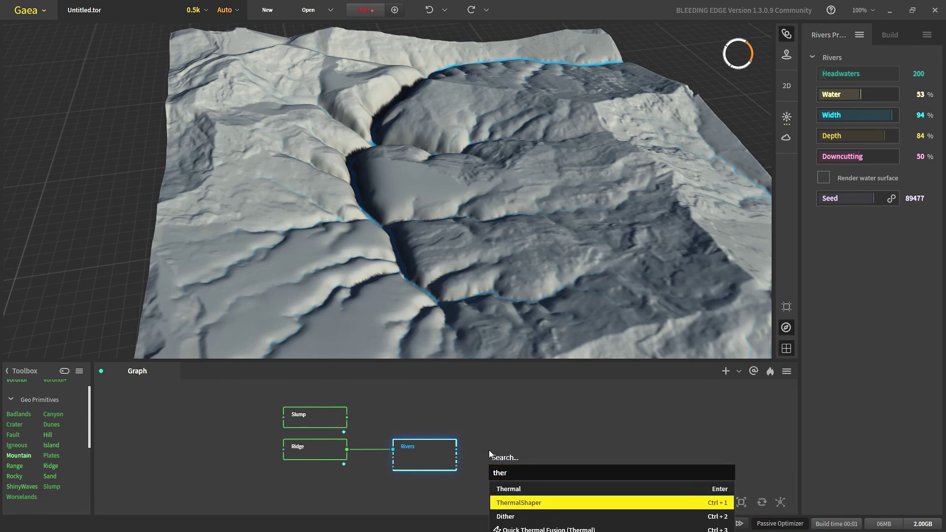
pyautogui.press('Return')
pyautogui.moveTo(838, 95)
pyautogui.mouseDown()
pyautogui.moveTo(821, 96)
pyautogui.moveTo(830, 96)
pyautogui.mouseUp()
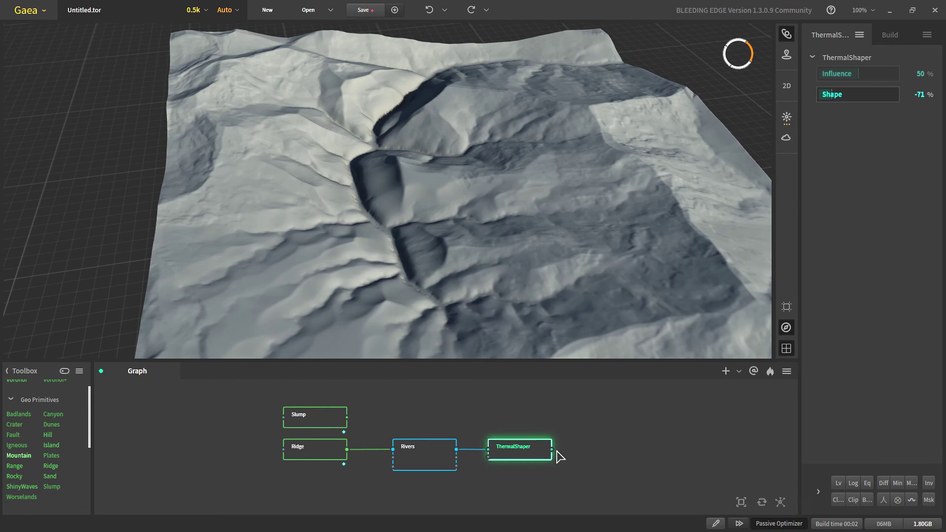
# Step: Add an Erosion node after ThermalShaper and set its Rock Softness to 31%
pyautogui.moveTo(551, 449); pyautogui.dragTo(609, 455)
pyautogui.write('er')
pyautogui.click(636, 489)
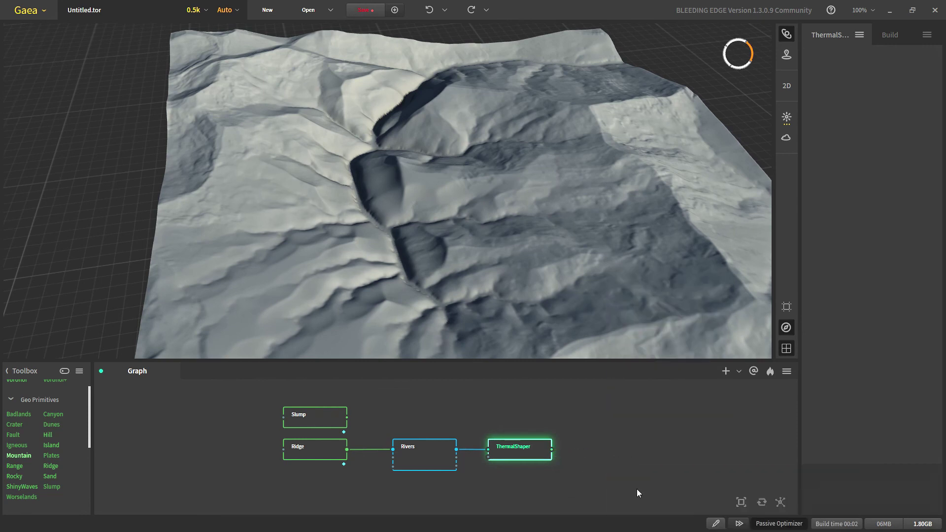
pyautogui.moveTo(642, 490); pyautogui.dragTo(612, 469)
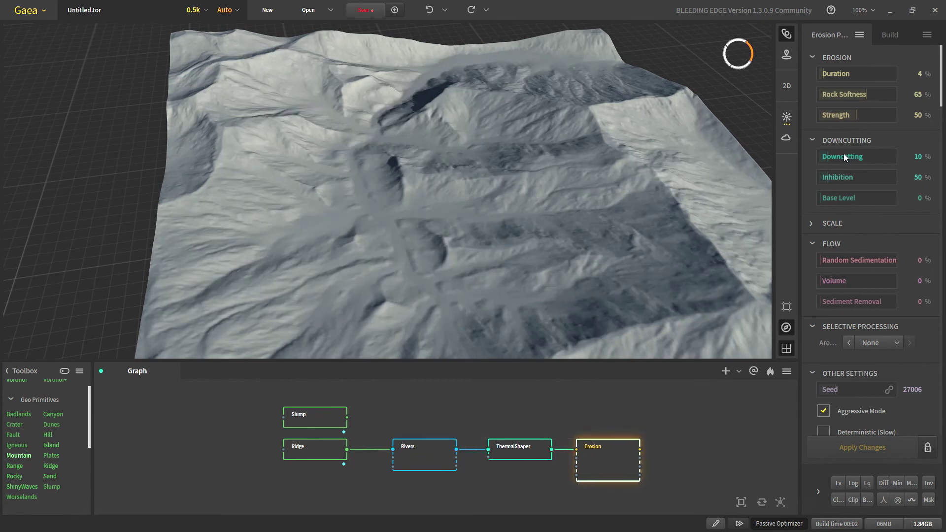
pyautogui.click(842, 98)
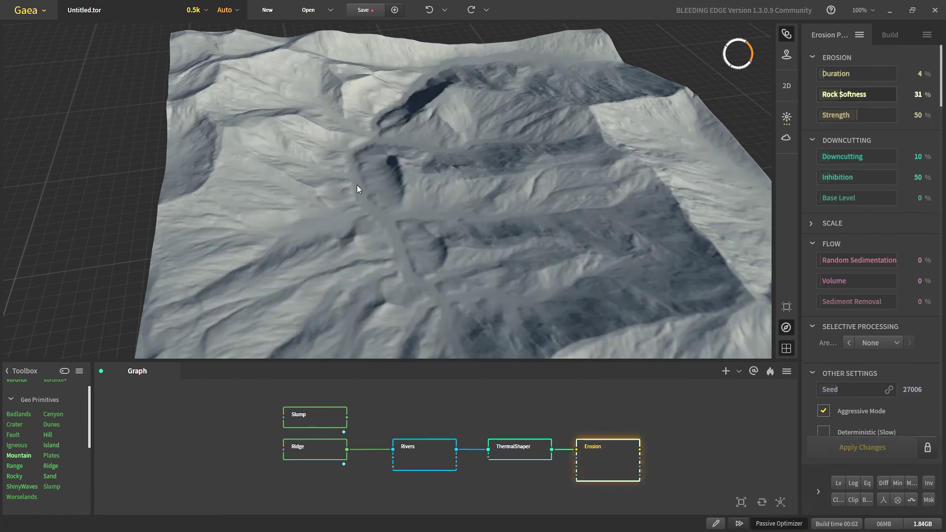
# Step: Add a second Rivers node and connect it to the output of Erosion
pyautogui.rightClick(589, 432)
pyautogui.write('r')
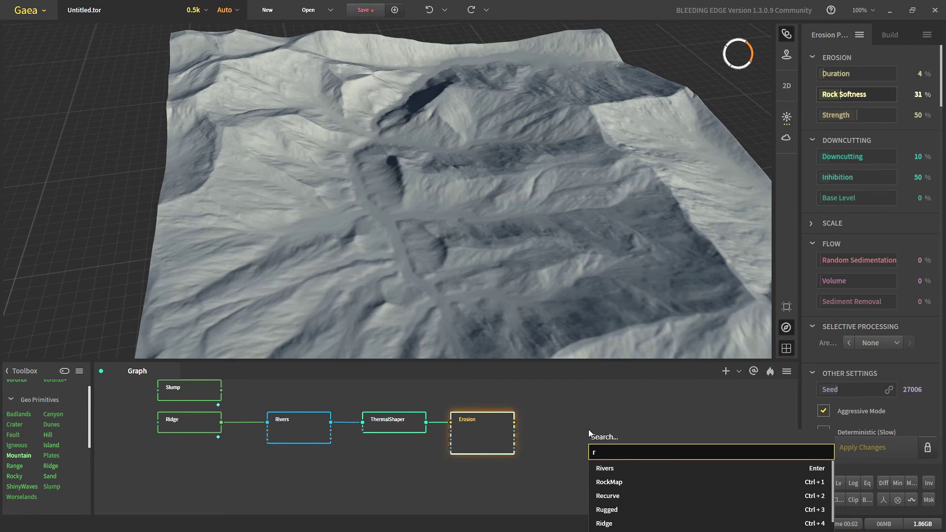
pyautogui.press('Return')
pyautogui.moveTo(629, 458); pyautogui.dragTo(572, 437)
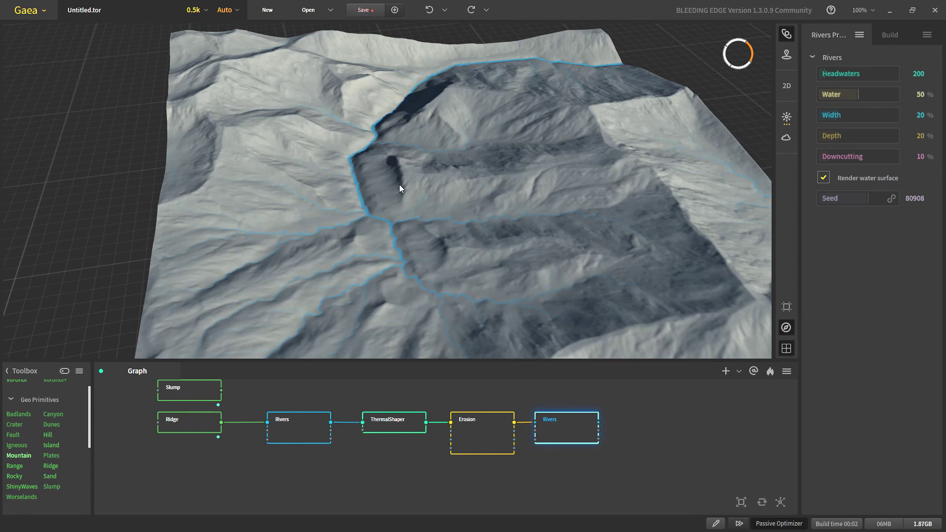
# Step: Add a Perlin node below Ridge, feed it into the first Rivers node instead of Ridge, and inspect the carved terrain
pyautogui.moveTo(51, 447); pyautogui.dragTo(210, 456)
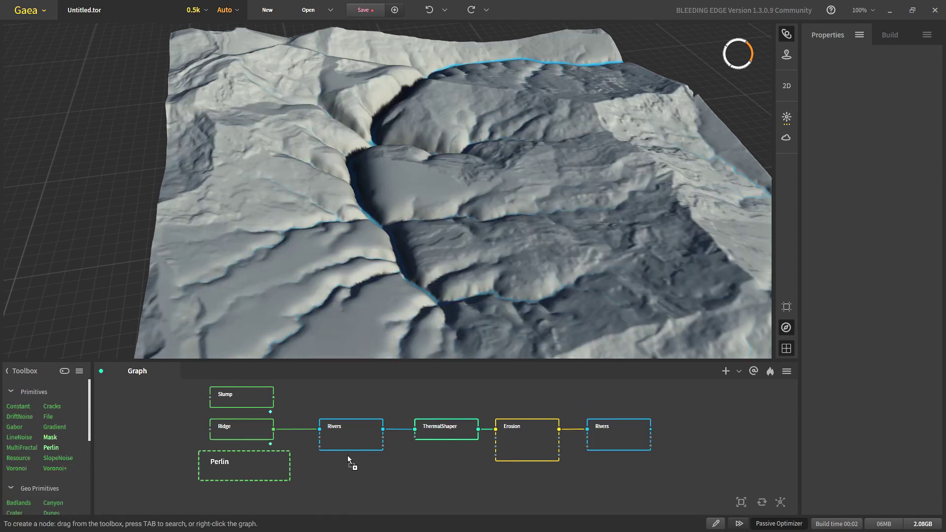
pyautogui.moveTo(271, 469); pyautogui.dragTo(335, 482)
pyautogui.scroll(-2, 426, 274)
pyautogui.moveTo(426, 273); pyautogui.dragTo(487, 218)
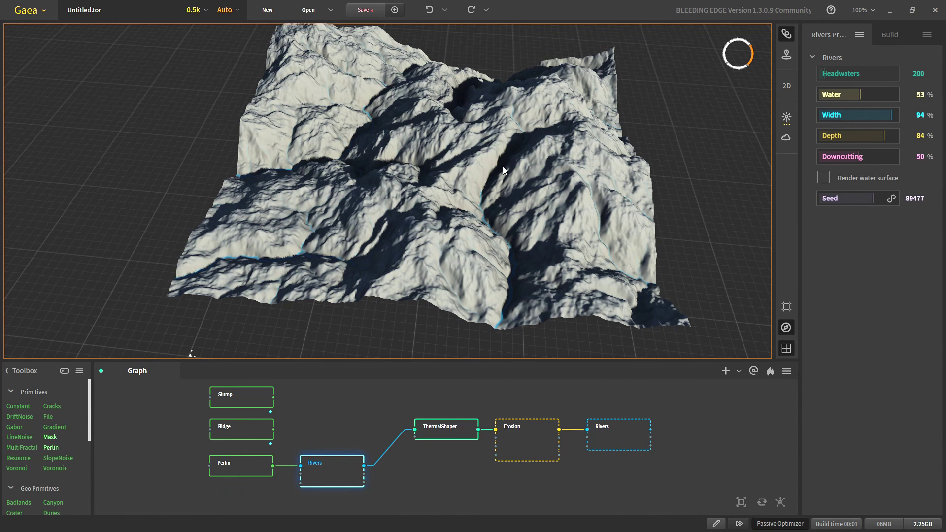
# Step: Move the ThermalShaper node beside the first Rivers node and set its Influence to 78%
pyautogui.moveTo(445, 435); pyautogui.dragTo(420, 472)
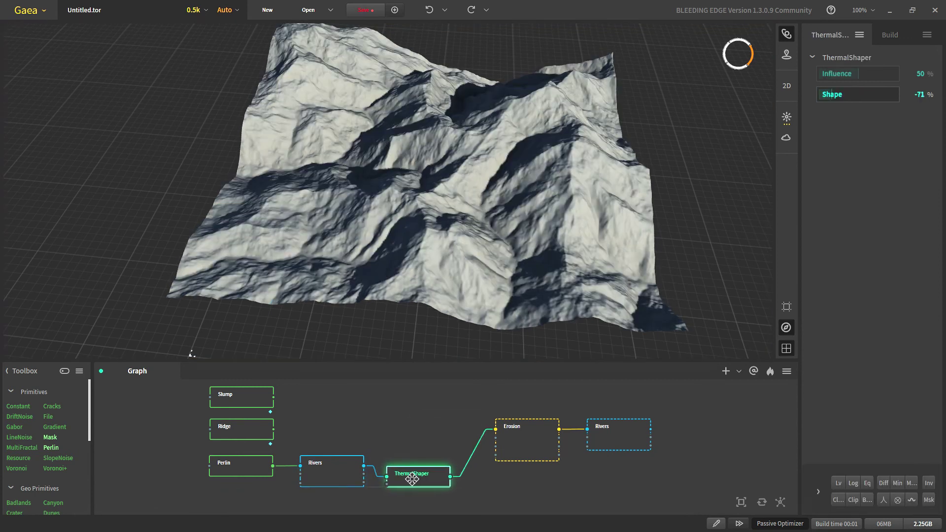
pyautogui.moveTo(876, 75); pyautogui.dragTo(882, 75)
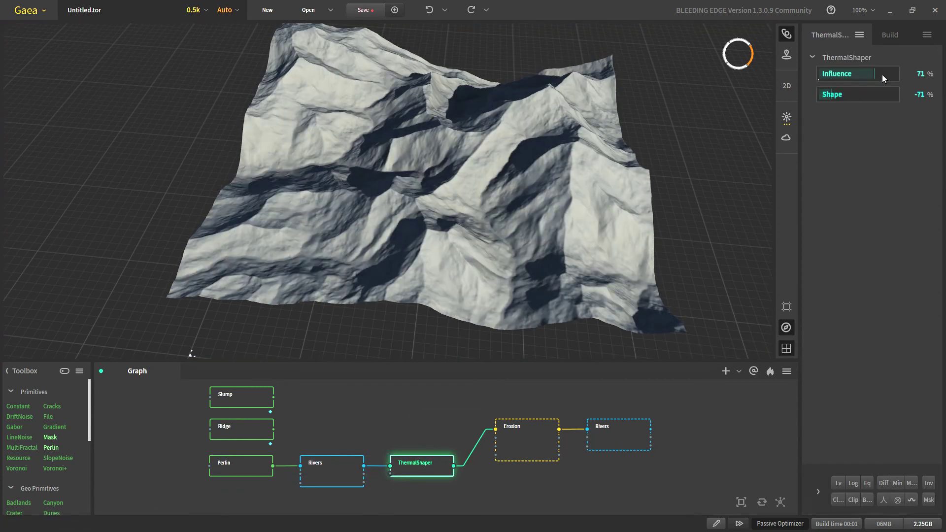
pyautogui.click(880, 73)
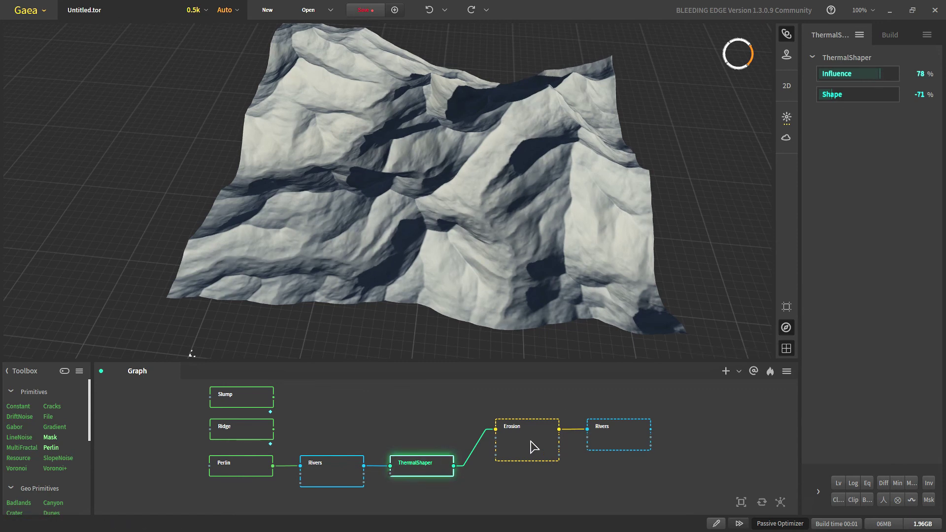
pyautogui.moveTo(512, 437); pyautogui.dragTo(510, 409, button='middle')
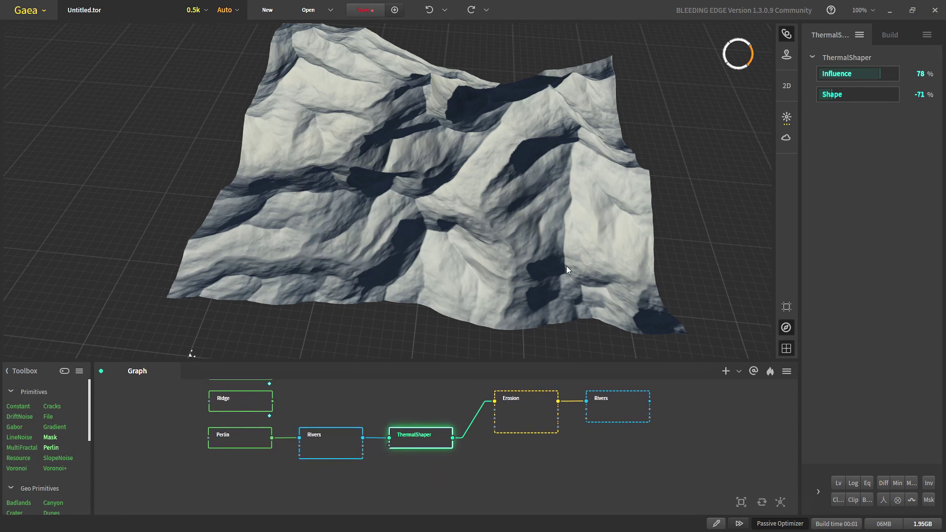